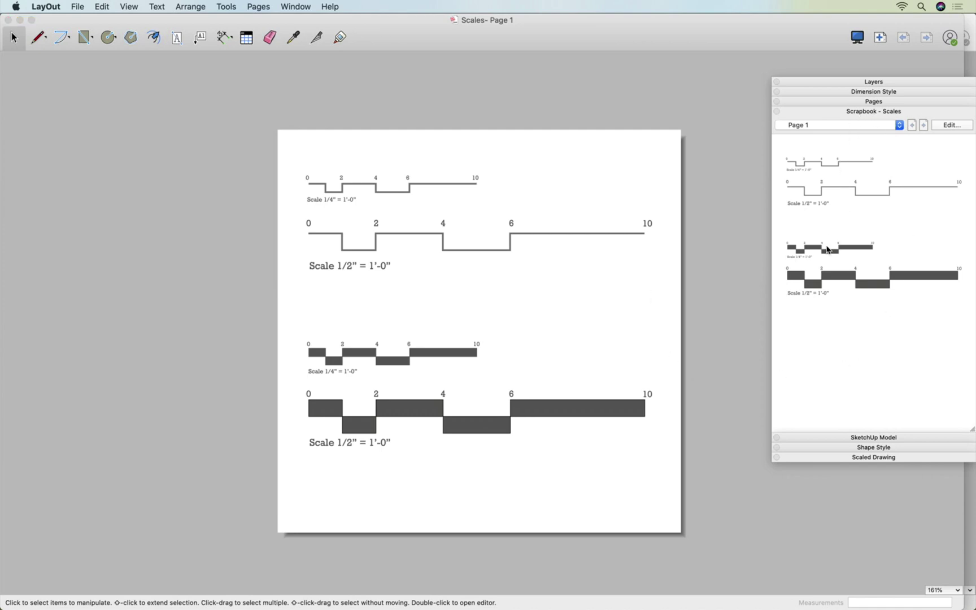
Drag the filled 1/2" scale bar from the Scrapbook, then start a new blank document
{"action": "left_click_drag", "start_coordinate": [835, 280], "coordinate": [418, 305]}
{"action": "key", "text": "super+grave"}
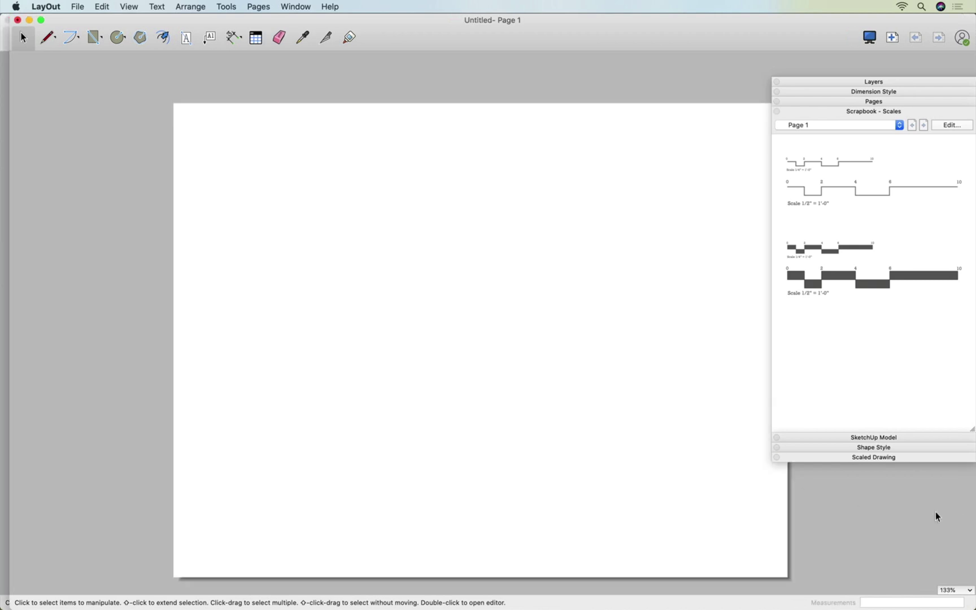
{"action": "scroll", "coordinate": [483, 318], "scroll_direction": "down", "scroll_amount": 1}
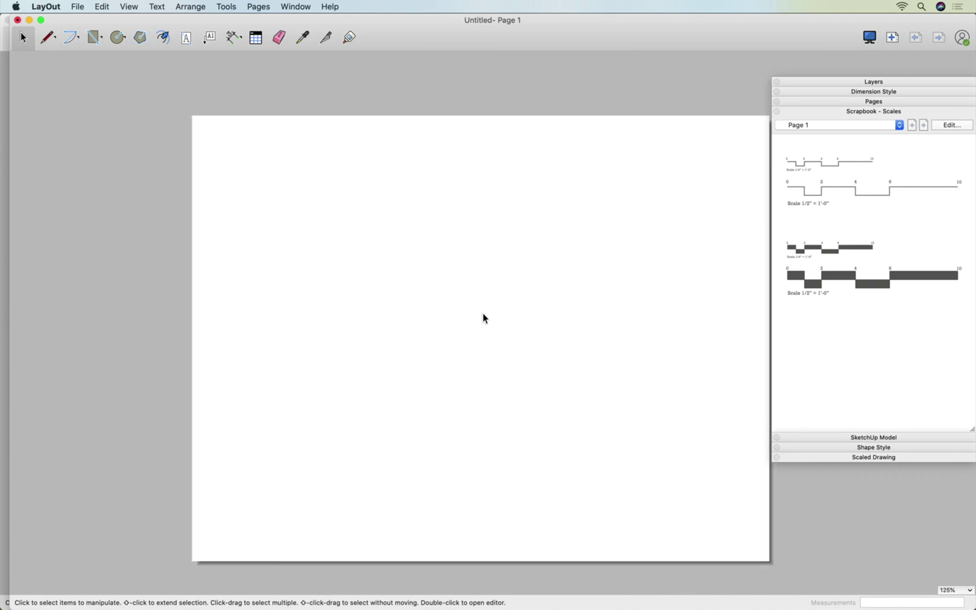
{"action": "scroll", "coordinate": [695, 418], "scroll_direction": "up", "scroll_amount": 1}
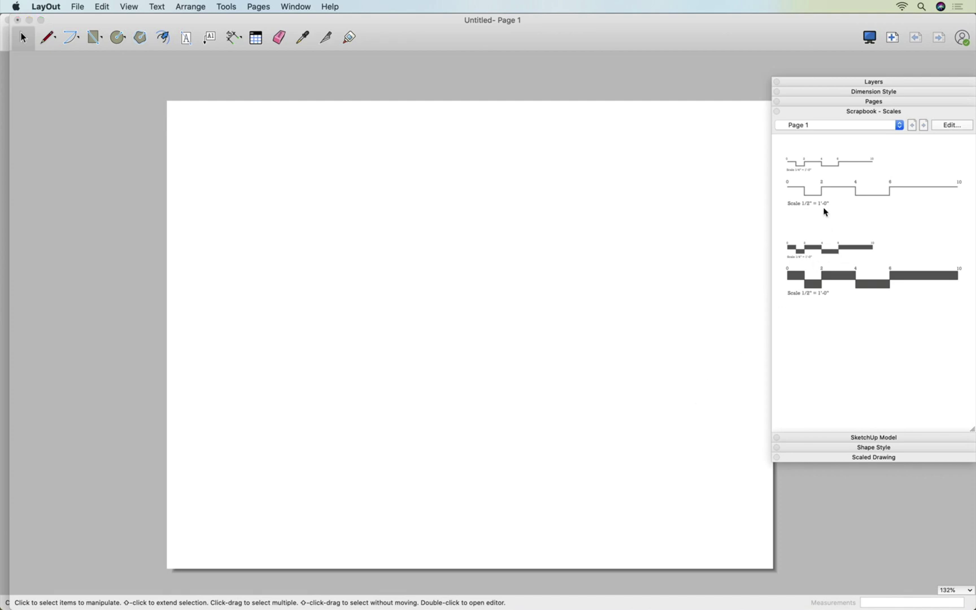
Test-place a filled 1/4" scale bar from the Scales scrapbook near the page's bottom right
{"action": "left_click_drag", "start_coordinate": [828, 243], "coordinate": [386, 534]}
{"action": "key", "text": "Escape"}
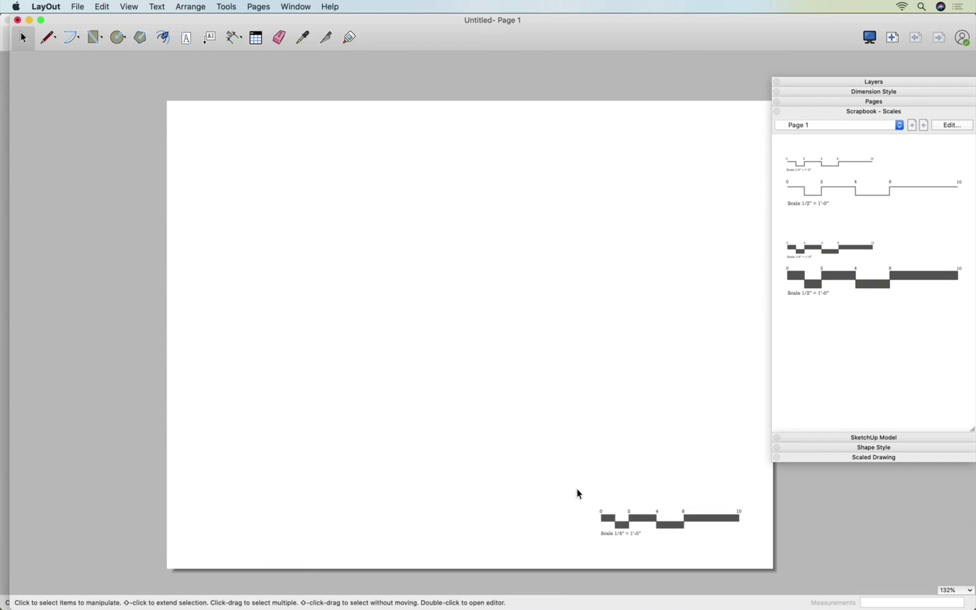
{"action": "left_click", "coordinate": [620, 540]}
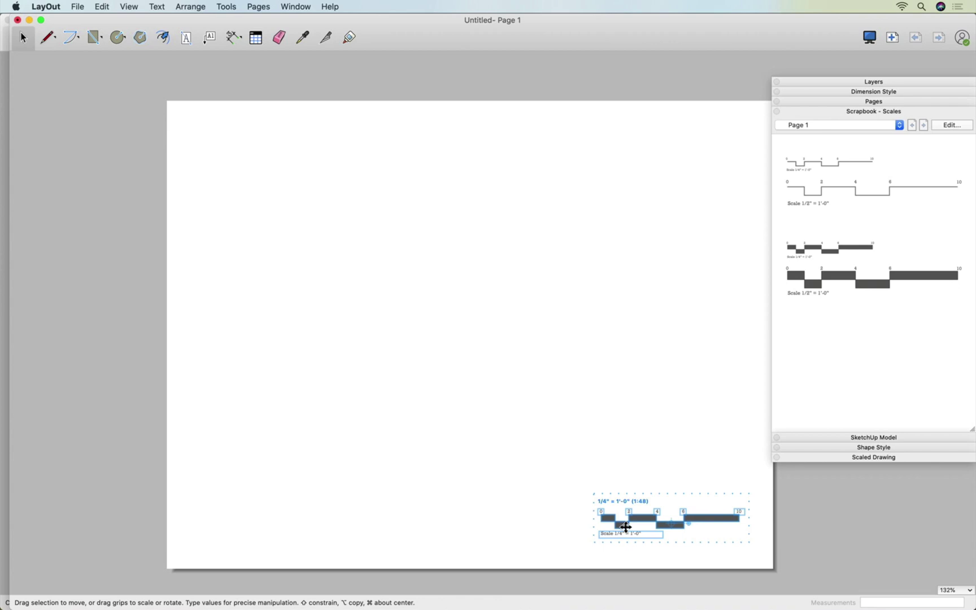
{"action": "left_click", "coordinate": [650, 439]}
Add a filled 1/2" scale bar, then delete both scale bars to leave the page empty
{"action": "left_click_drag", "start_coordinate": [800, 288], "coordinate": [524, 478]}
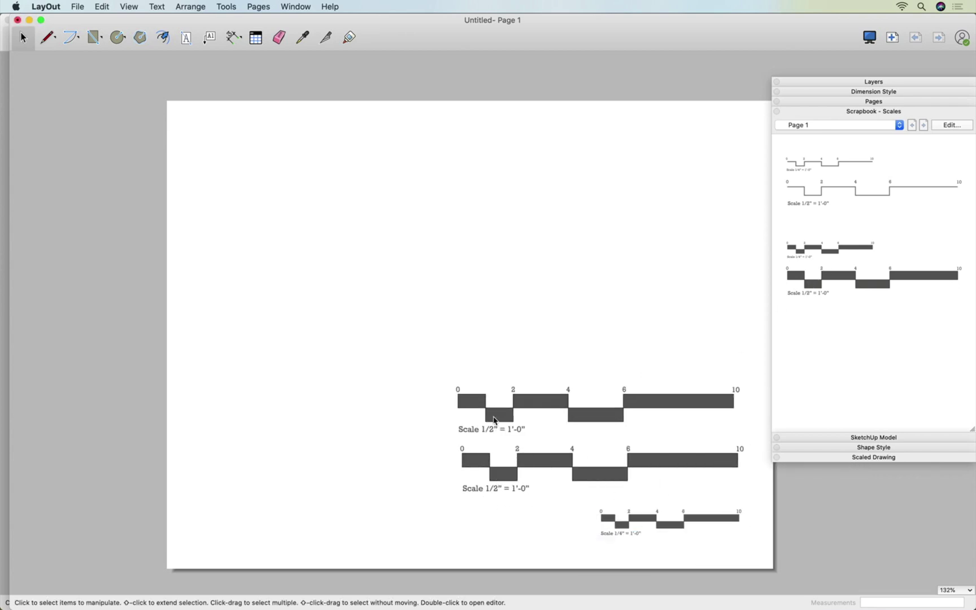
{"action": "left_click", "coordinate": [538, 463]}
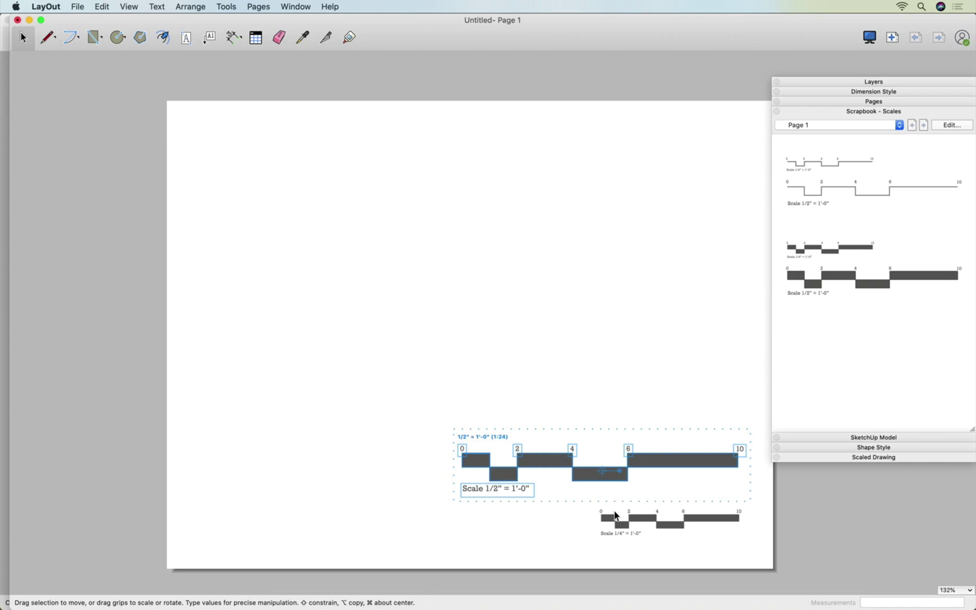
{"action": "key", "text": "Delete"}
{"action": "left_click", "coordinate": [650, 528]}
{"action": "key", "text": "Delete"}
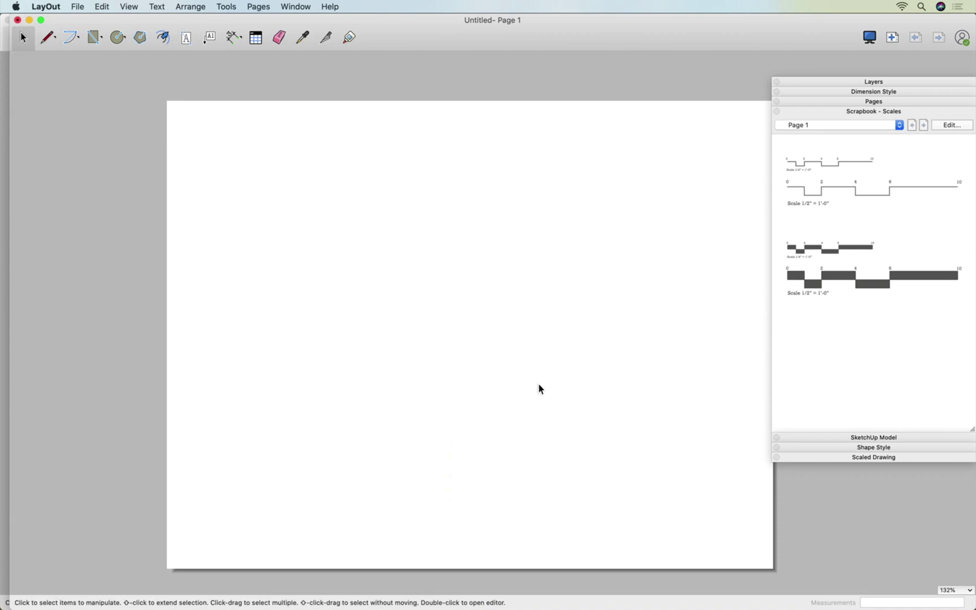
{"action": "left_click", "coordinate": [846, 353]}
{"action": "left_click", "coordinate": [649, 398]}
In Document Setup's Paper settings, set width and height both to 6"
{"action": "left_click", "coordinate": [78, 7]}
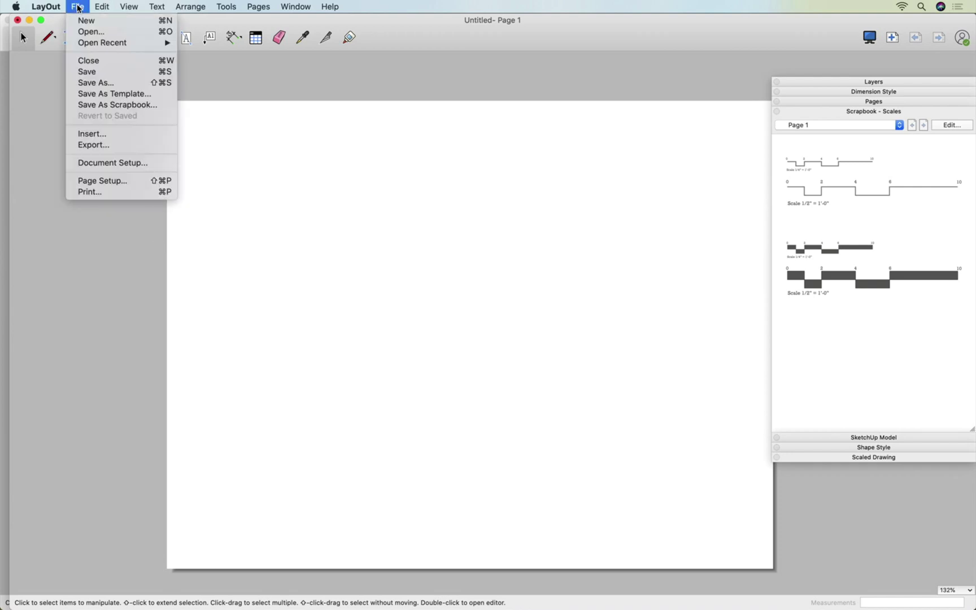
{"action": "left_click", "coordinate": [97, 163]}
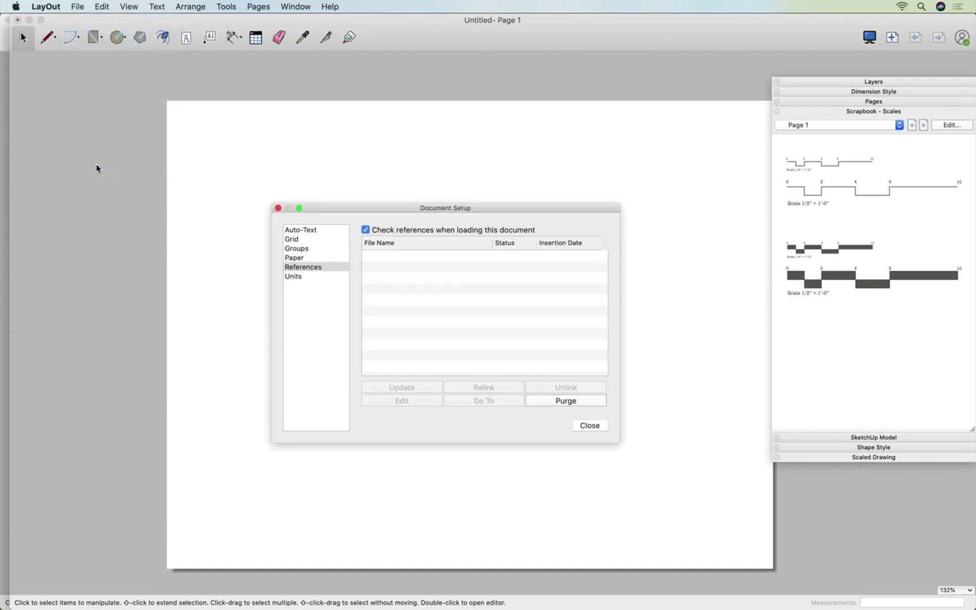
{"action": "left_click", "coordinate": [294, 258]}
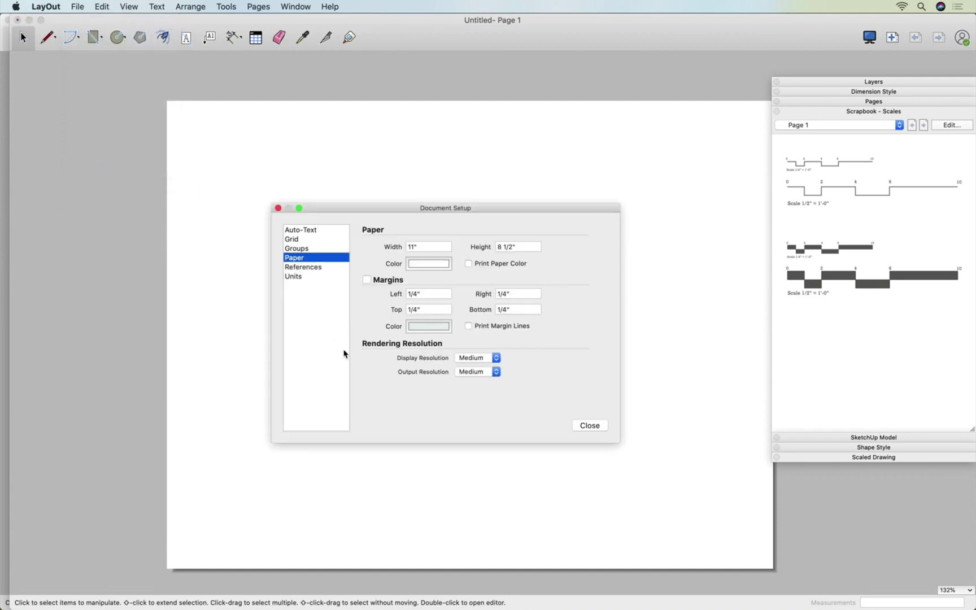
{"action": "double_click", "coordinate": [430, 246]}
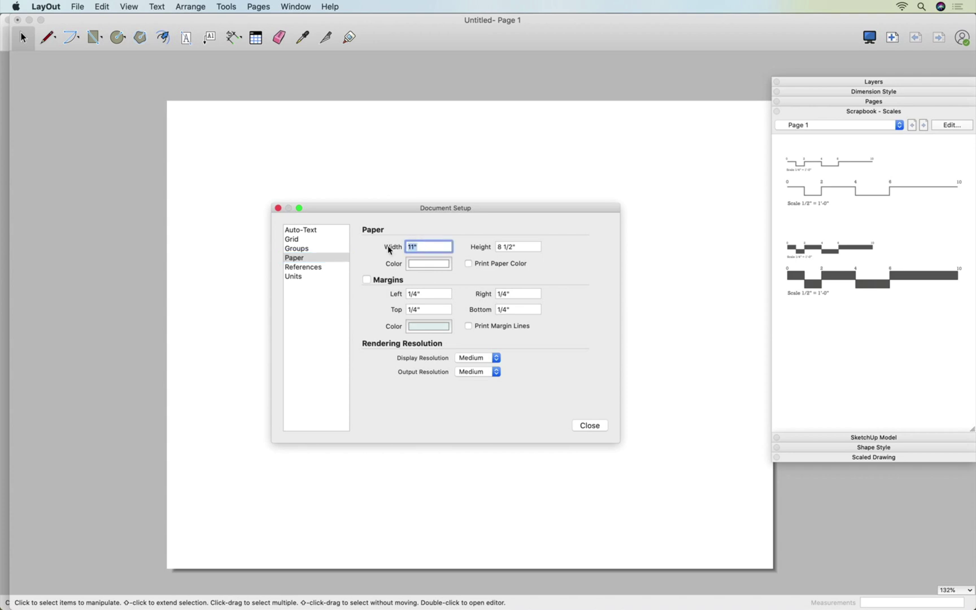
{"action": "type", "text": "6"}
{"action": "double_click", "coordinate": [533, 246]}
{"action": "type", "text": "6"}
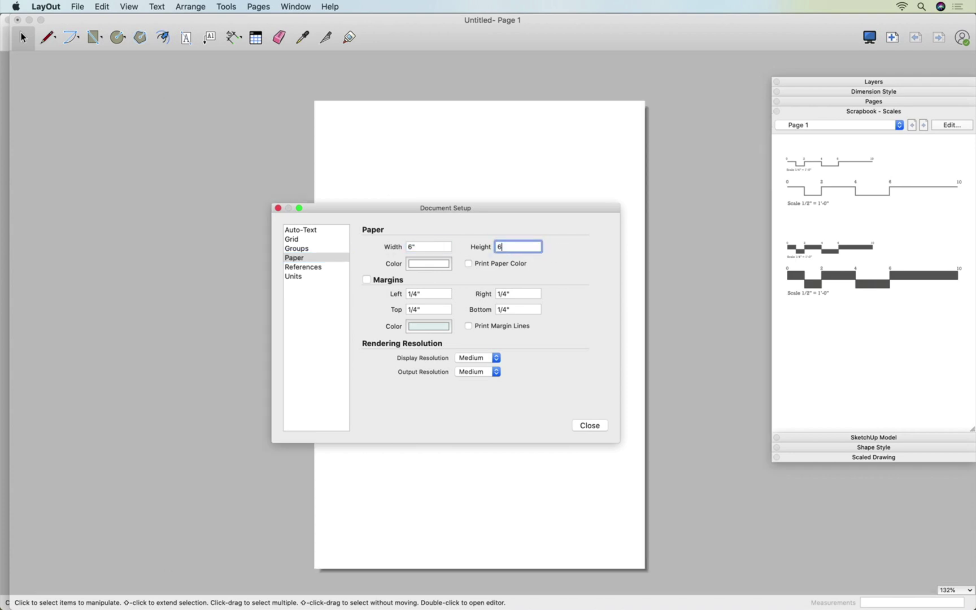
{"action": "left_click", "coordinate": [414, 247]}
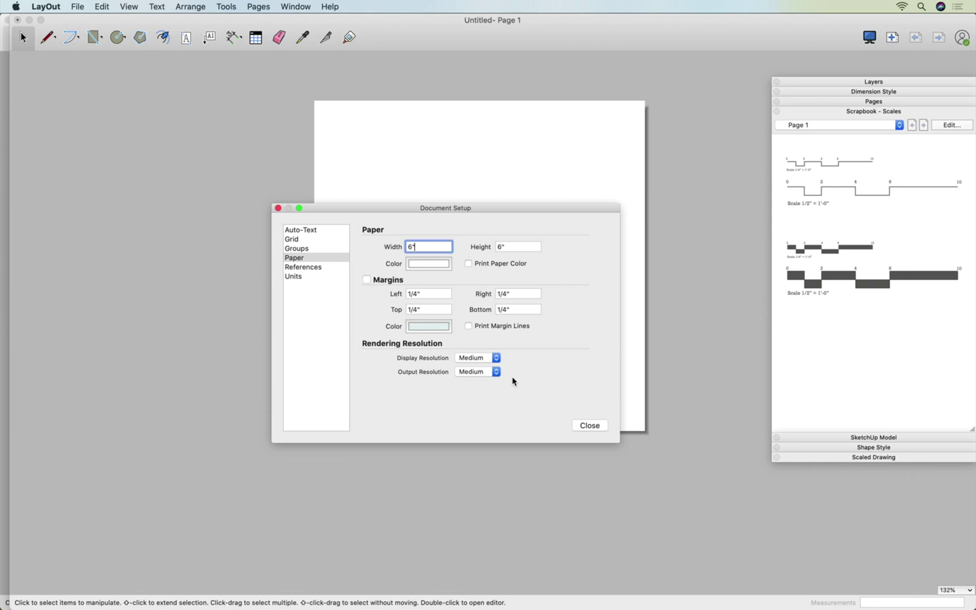
{"action": "left_click", "coordinate": [589, 430]}
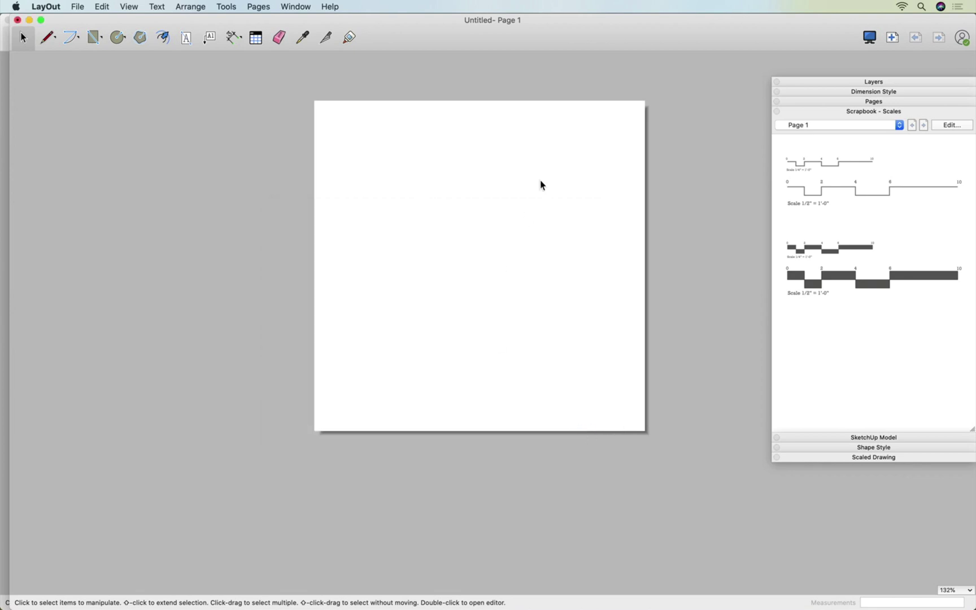
{"action": "scroll", "coordinate": [540, 184], "scroll_direction": "up", "scroll_amount": 2}
{"action": "scroll", "coordinate": [620, 211], "scroll_direction": "up", "scroll_amount": 2}
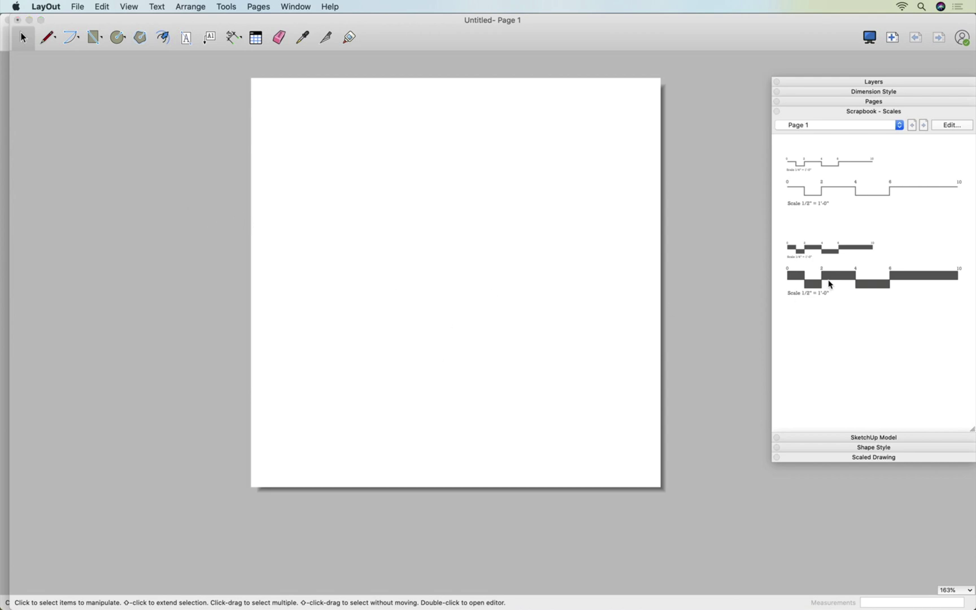
Rearrange the panel tray so the Scaled Drawing and Scrapbook panels both fit
{"action": "left_click", "coordinate": [837, 113]}
{"action": "left_click", "coordinate": [924, 142]}
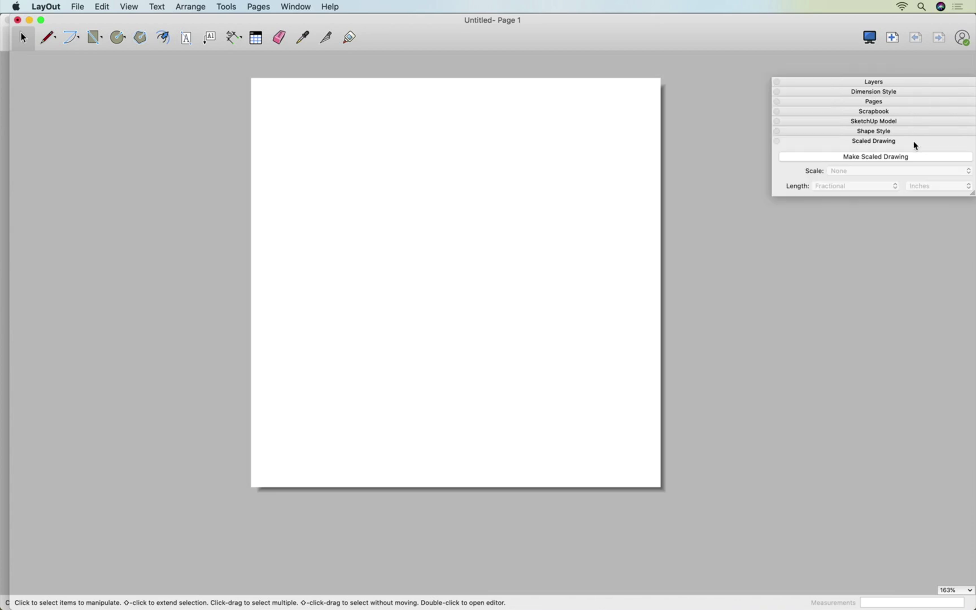
{"action": "left_click", "coordinate": [871, 112]}
{"action": "left_click_drag", "start_coordinate": [870, 81], "coordinate": [872, 61]}
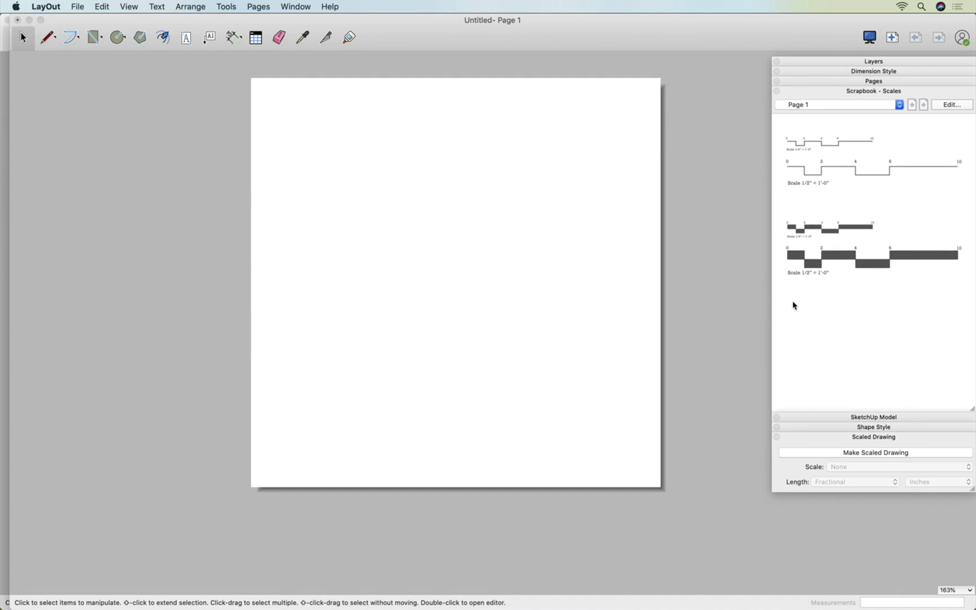
{"action": "left_click", "coordinate": [437, 305]}
{"action": "left_click", "coordinate": [291, 6]}
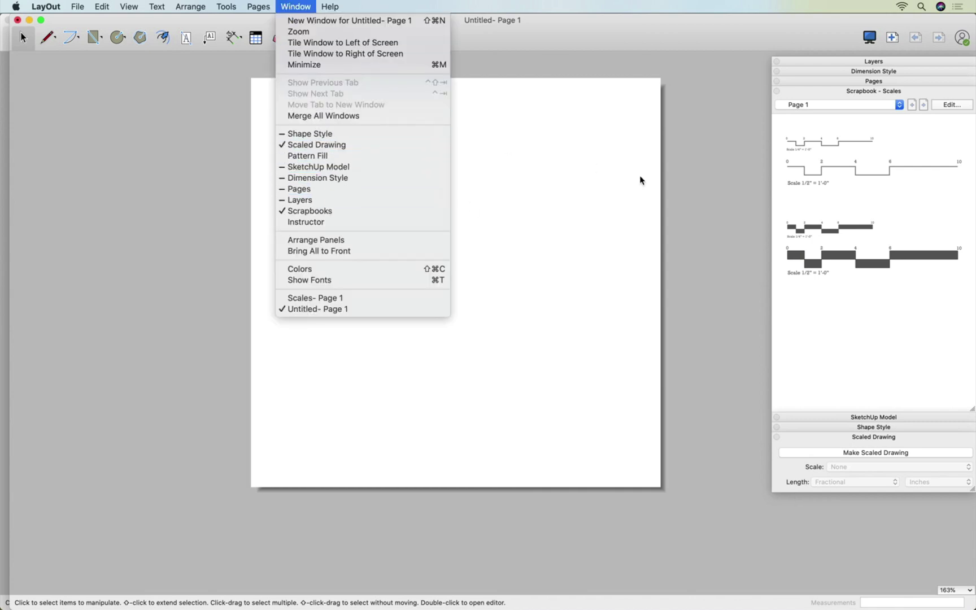
{"action": "left_click", "coordinate": [714, 179]}
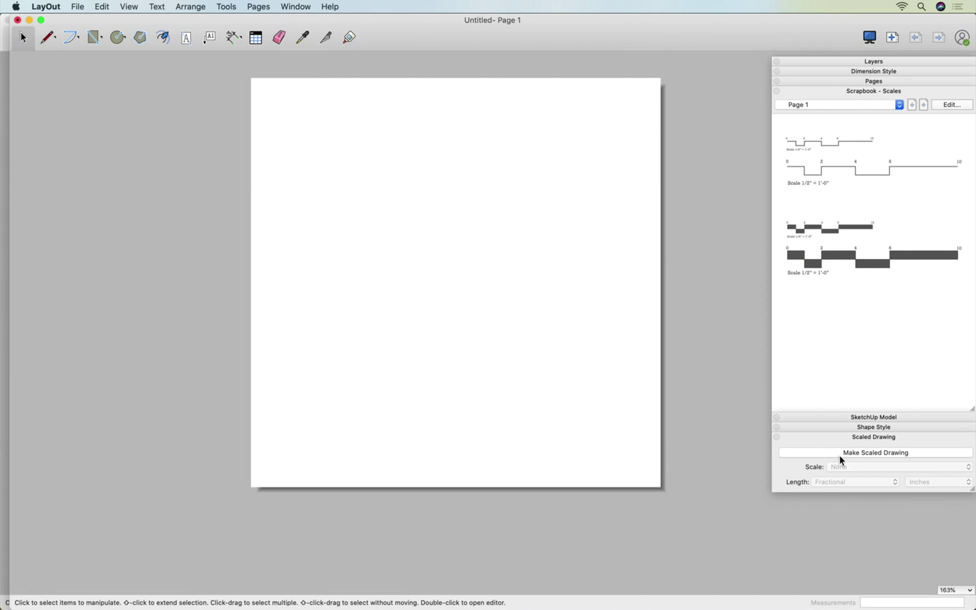
Make a scaled drawing at 1/4" = 1'-0" (1:48) with Architectural length units
{"action": "left_click", "coordinate": [841, 455]}
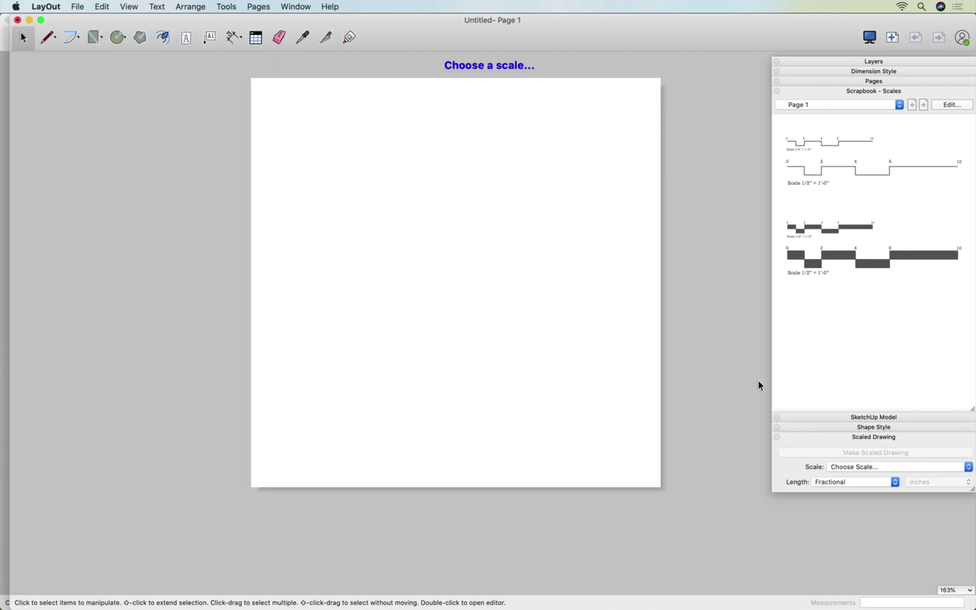
{"action": "left_click", "coordinate": [865, 467]}
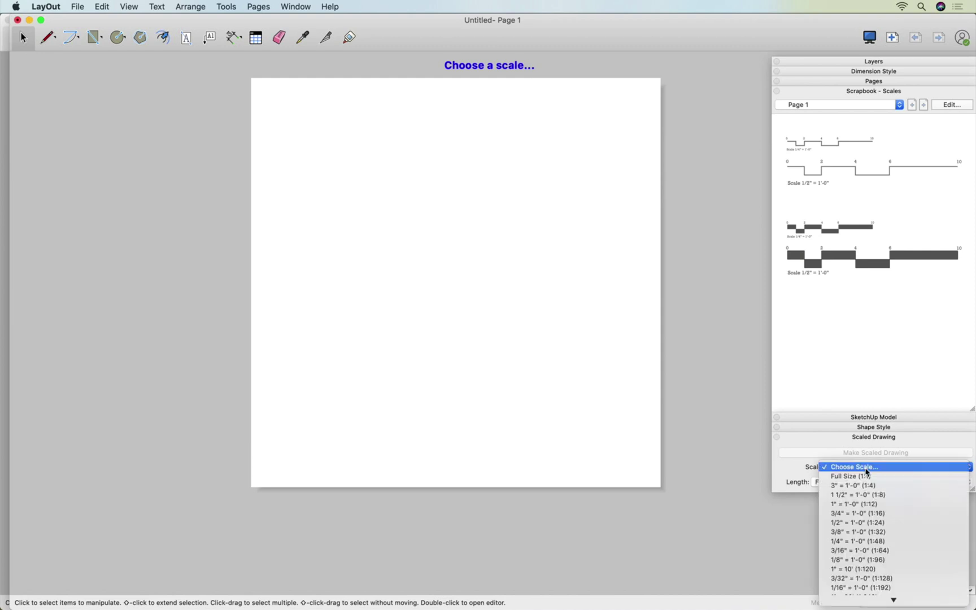
{"action": "left_click", "coordinate": [838, 541]}
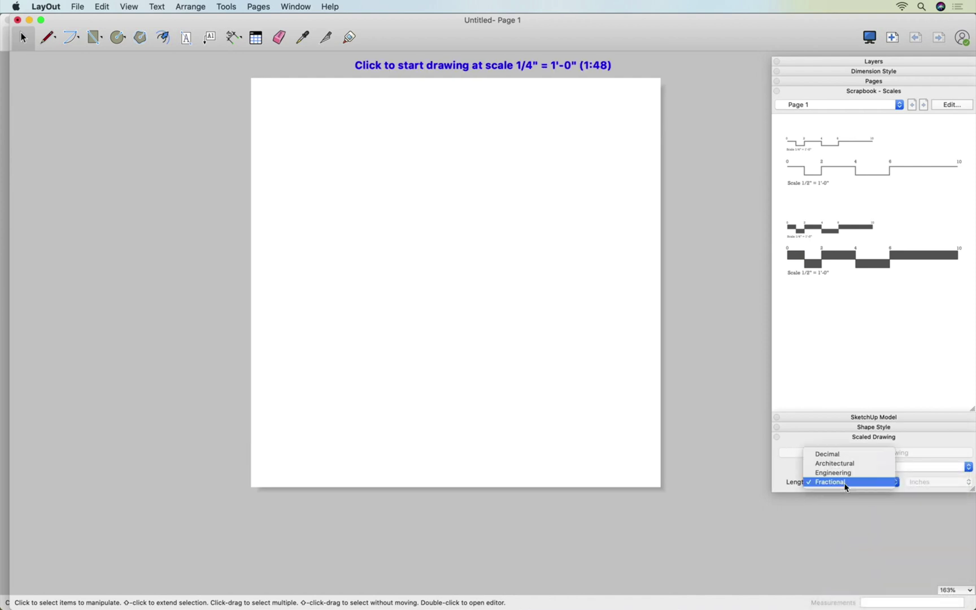
{"action": "left_click", "coordinate": [845, 483]}
{"action": "left_click", "coordinate": [843, 464]}
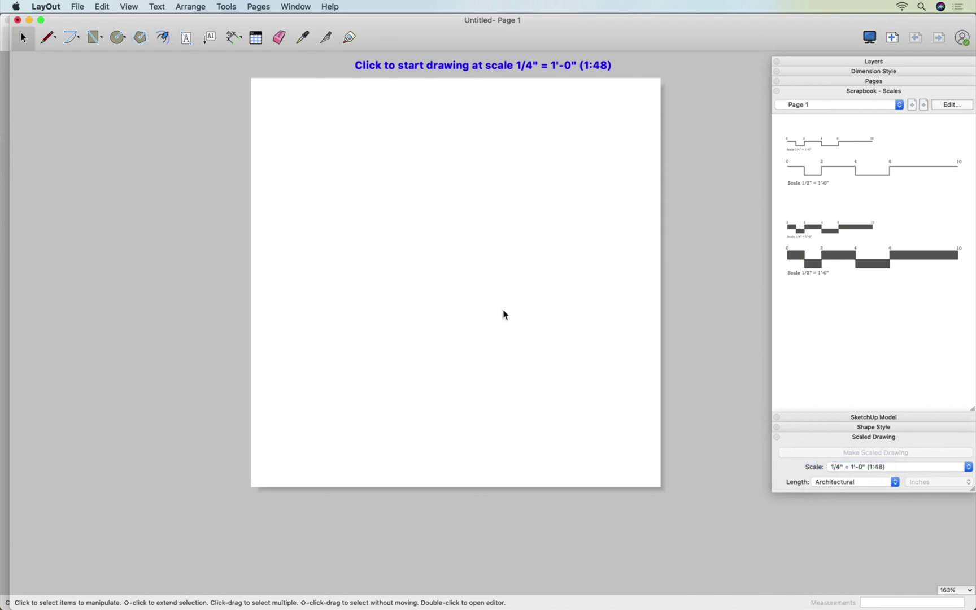
{"action": "scroll", "coordinate": [339, 192], "scroll_direction": "up", "scroll_amount": 2}
{"action": "scroll", "coordinate": [338, 192], "scroll_direction": "up", "scroll_amount": 1}
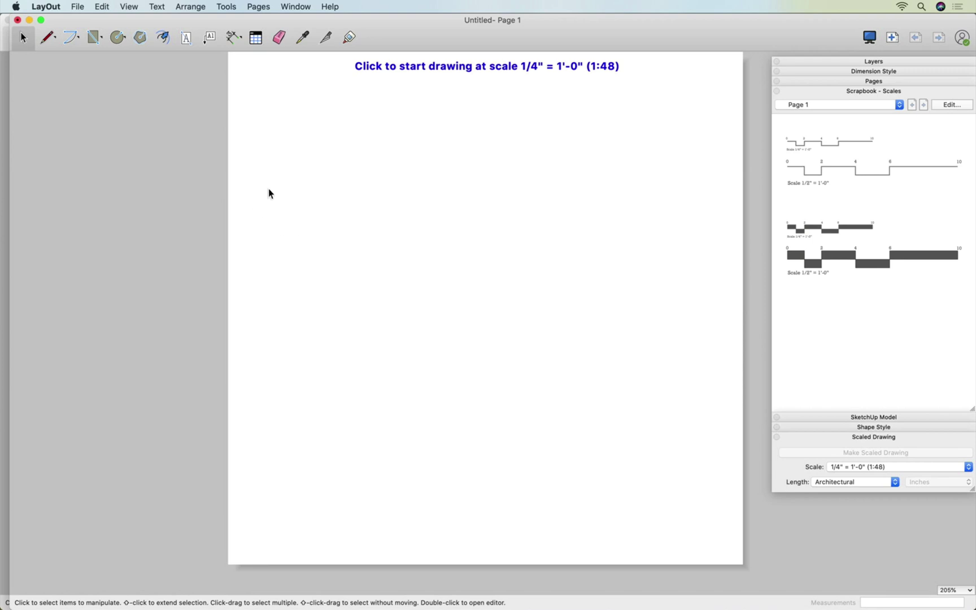
Draw the first rectangles near the page's upper left: a 1' one, then a 1' by 6" one
{"action": "key", "text": "r"}
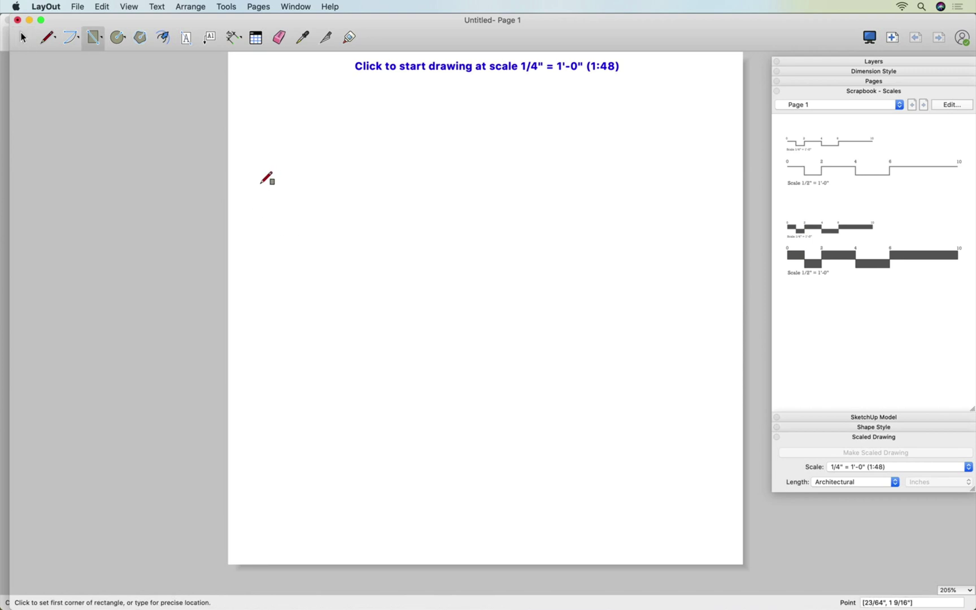
{"action": "left_click", "coordinate": [259, 184]}
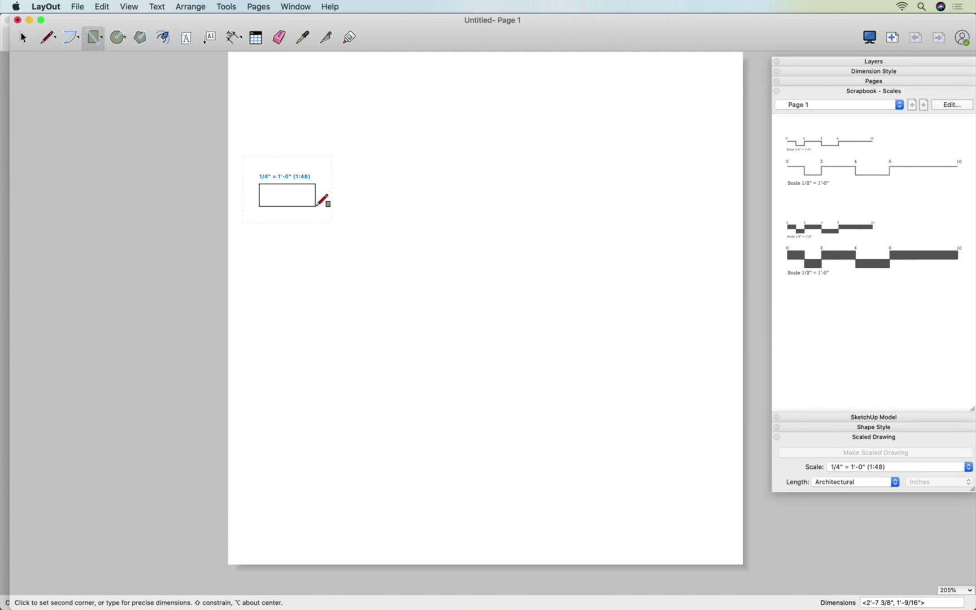
{"action": "type", "text": "1',6"}
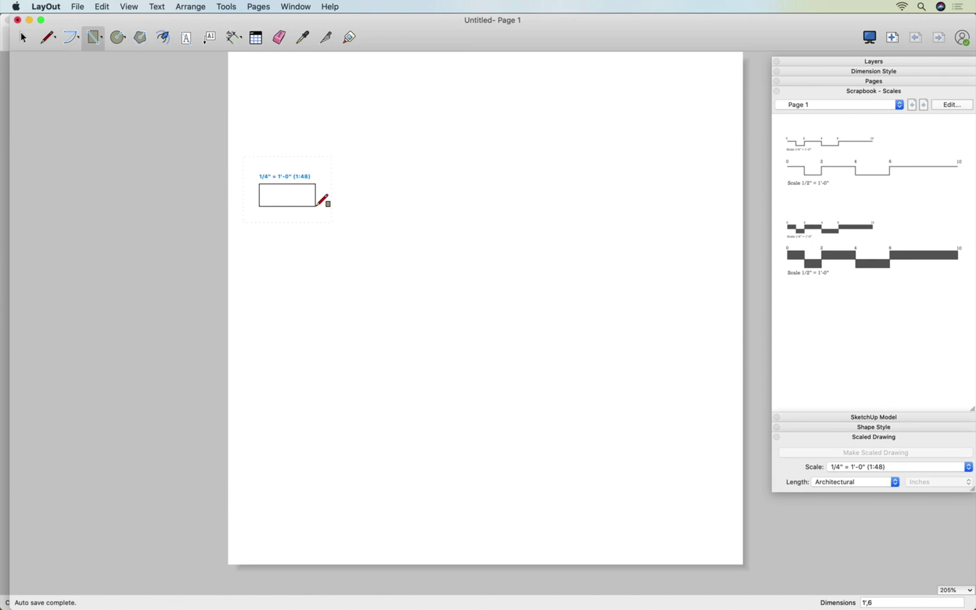
{"action": "key", "text": "Return"}
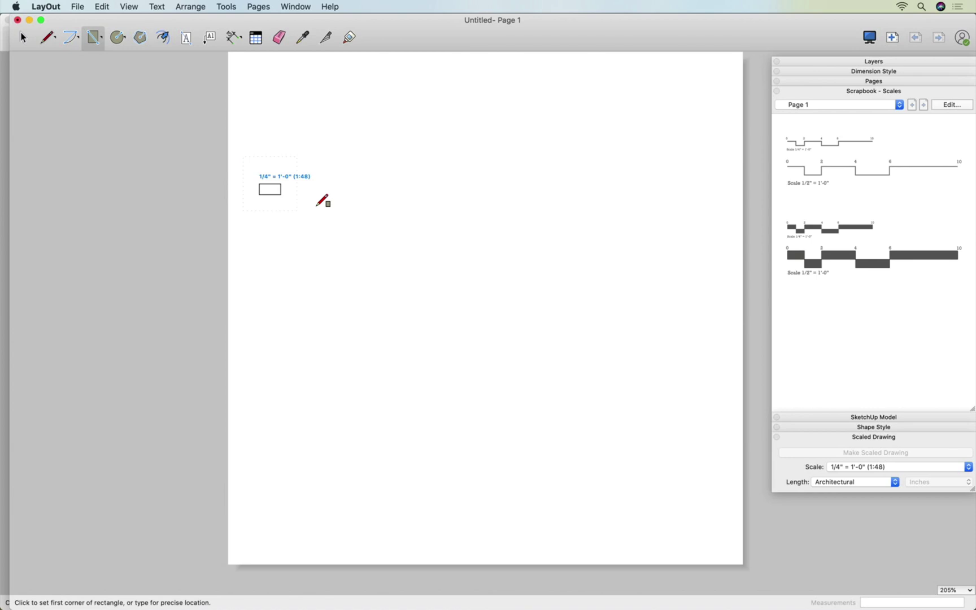
{"action": "scroll", "coordinate": [268, 185], "scroll_direction": "up", "scroll_amount": 3}
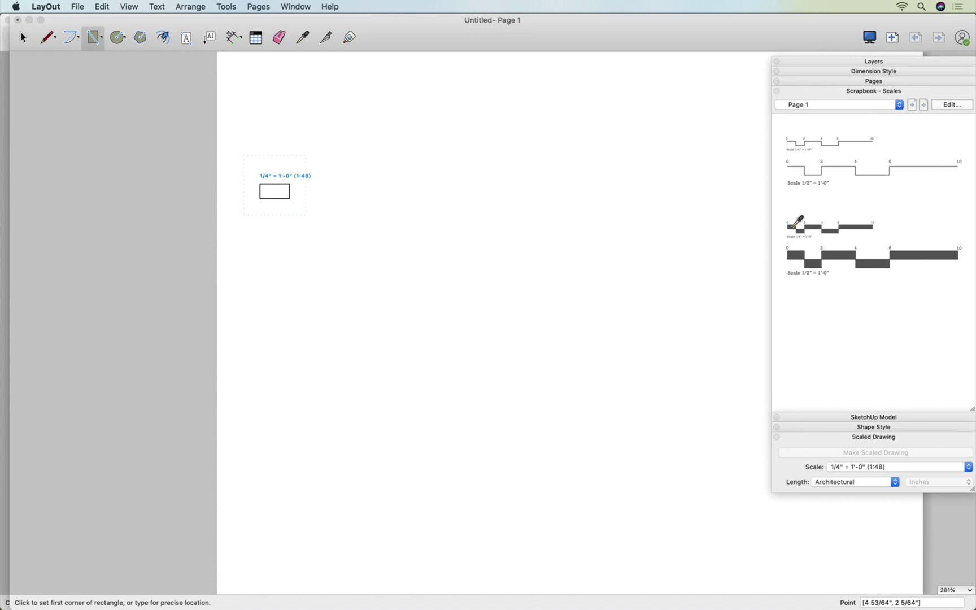
{"action": "left_click", "coordinate": [289, 198]}
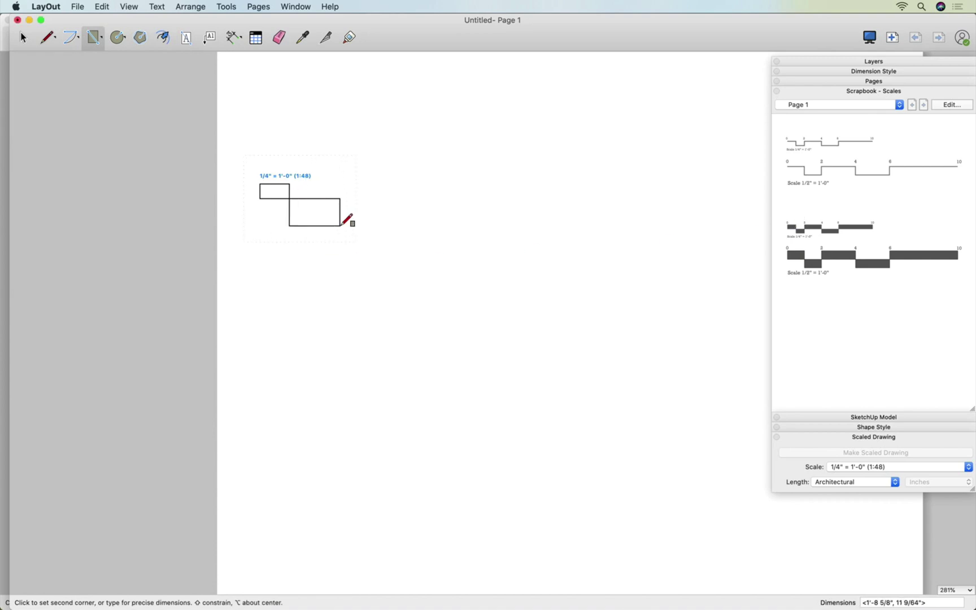
{"action": "type", "text": "1',6"}
{"action": "key", "text": "Return"}
Add two 2' by 6" rectangles and a 4' one, then select the row
{"action": "left_click", "coordinate": [319, 198]}
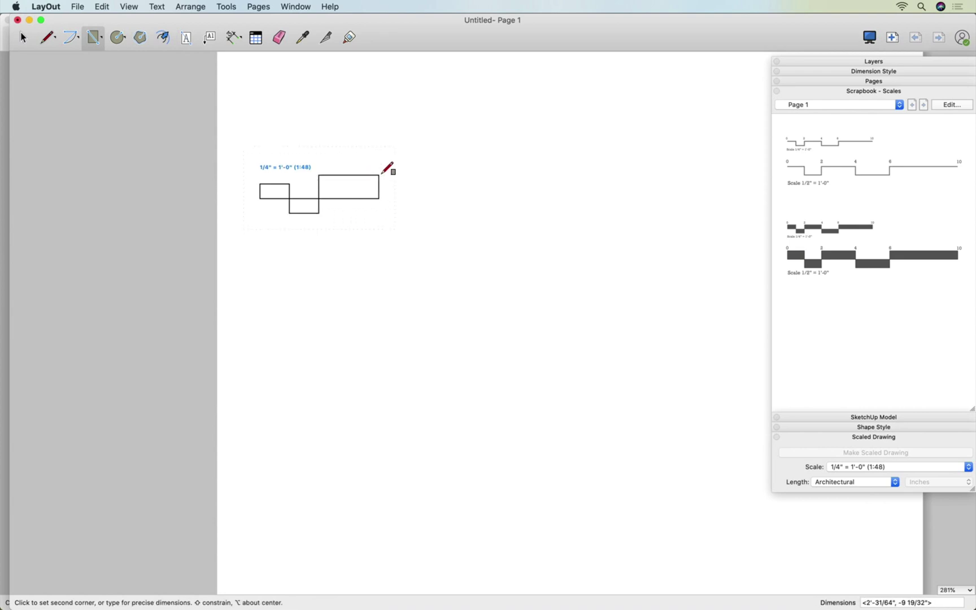
{"action": "type", "text": "2'"}
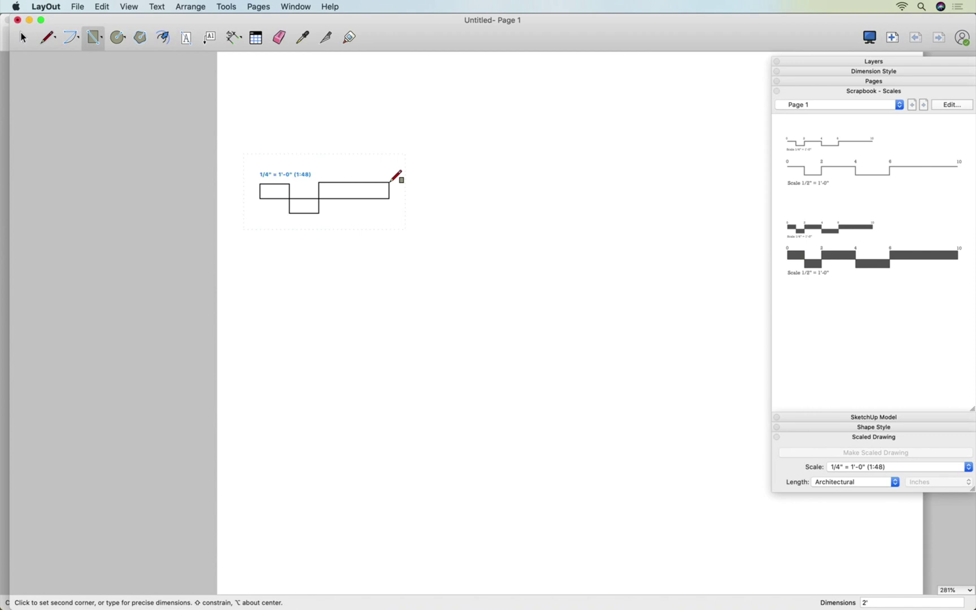
{"action": "type", "text": ",6"}
{"action": "key", "text": "Return"}
{"action": "left_click", "coordinate": [378, 198]}
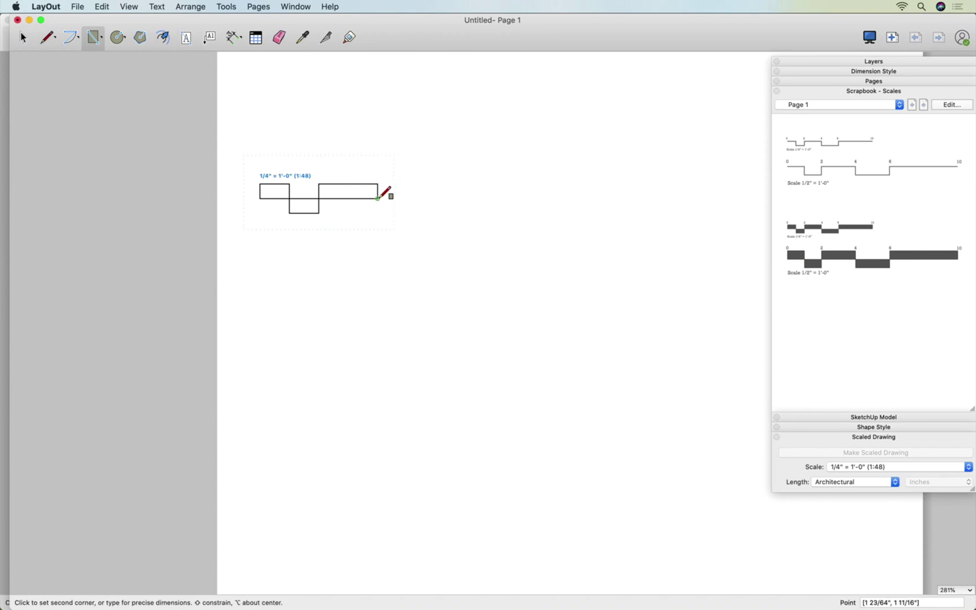
{"action": "type", "text": "2',6"}
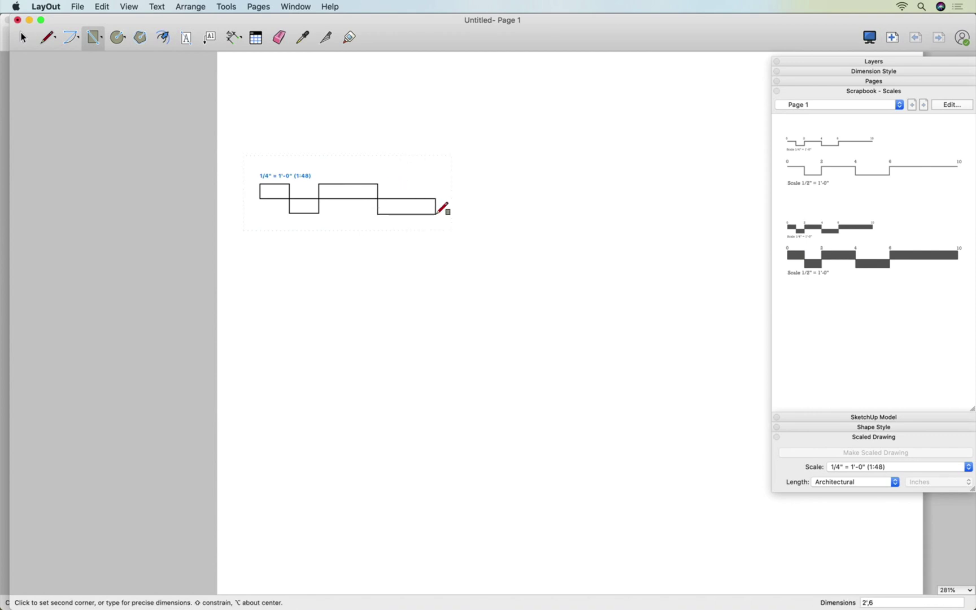
{"action": "key", "text": "Return"}
{"action": "left_click", "coordinate": [436, 198]}
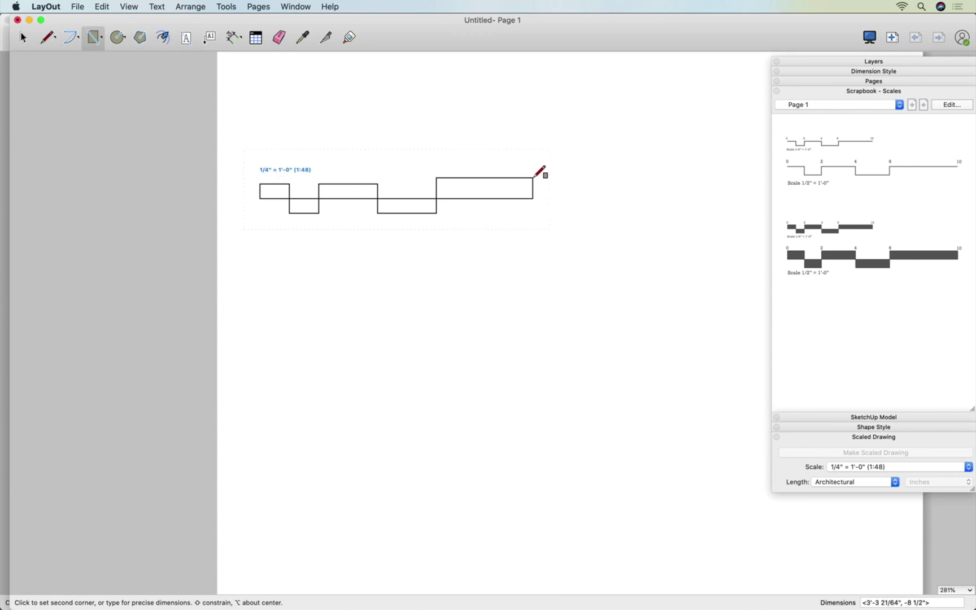
{"action": "type", "text": "4',6"}
{"action": "key", "text": "Return"}
{"action": "key", "text": "space"}
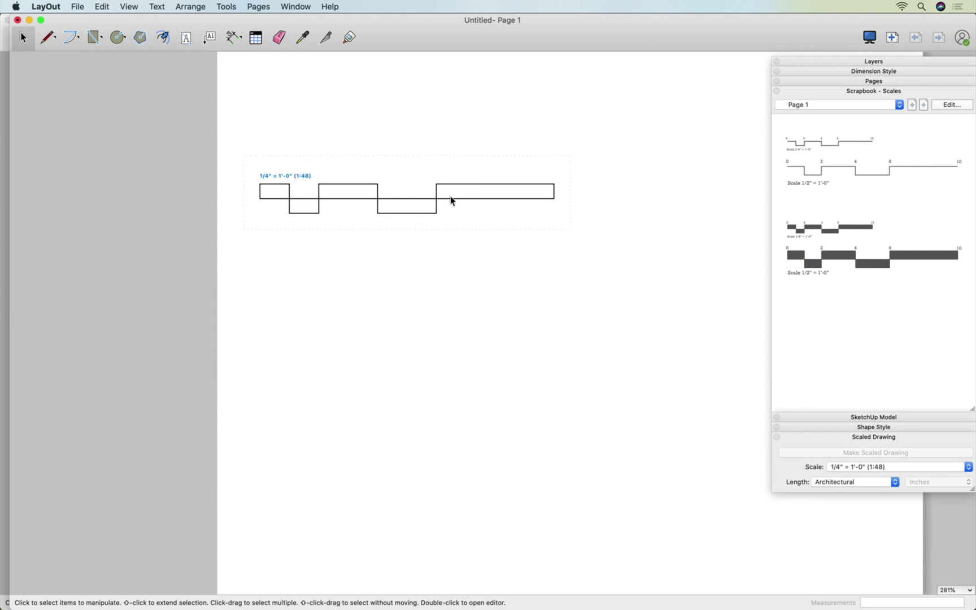
{"action": "left_click_drag", "start_coordinate": [452, 200], "coordinate": [290, 191]}
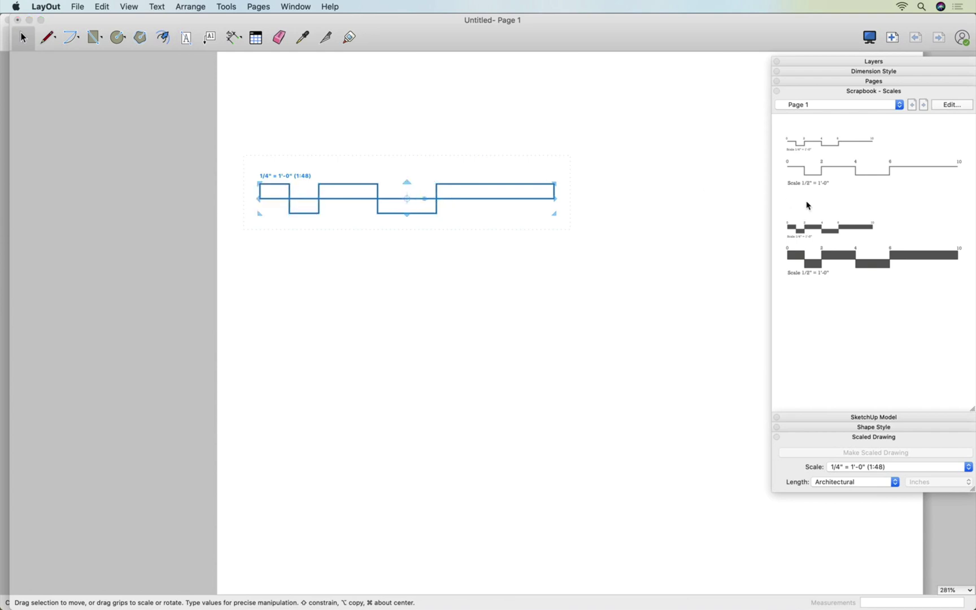
Fill the selected rectangles with Tungsten grey and try several outline colours
{"action": "left_click", "coordinate": [858, 93]}
{"action": "left_click", "coordinate": [865, 112]}
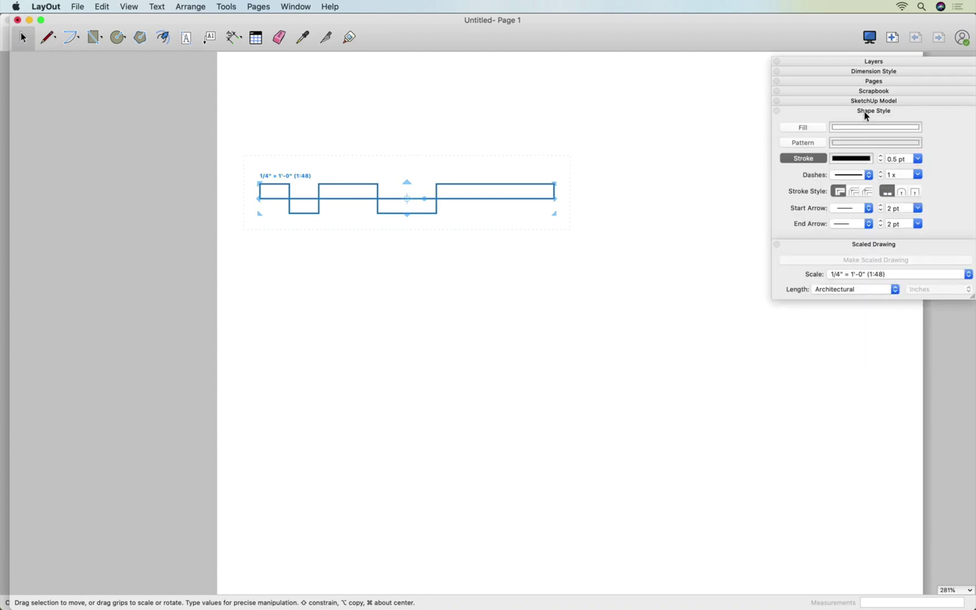
{"action": "left_click", "coordinate": [848, 128]}
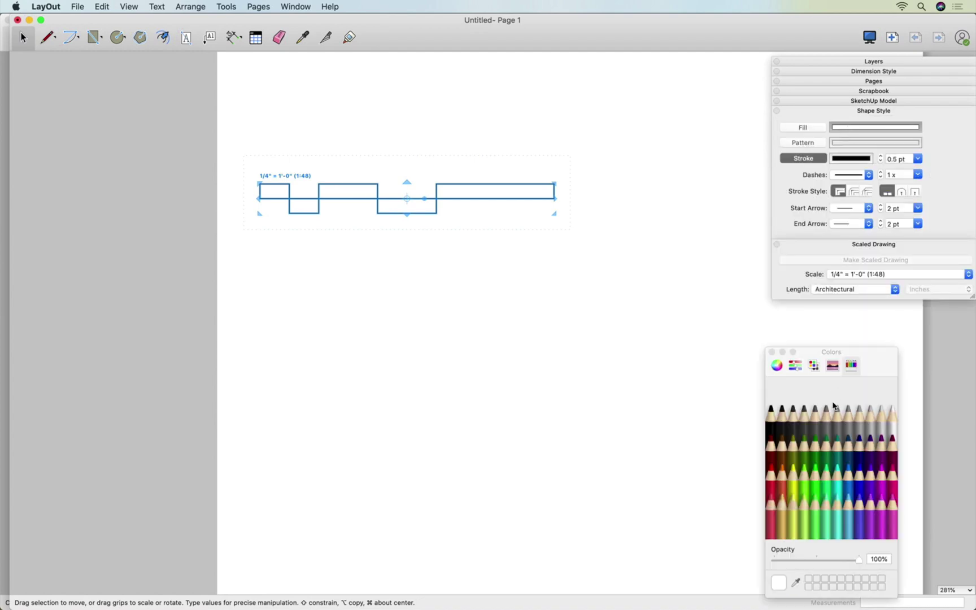
{"action": "left_click", "coordinate": [806, 432]}
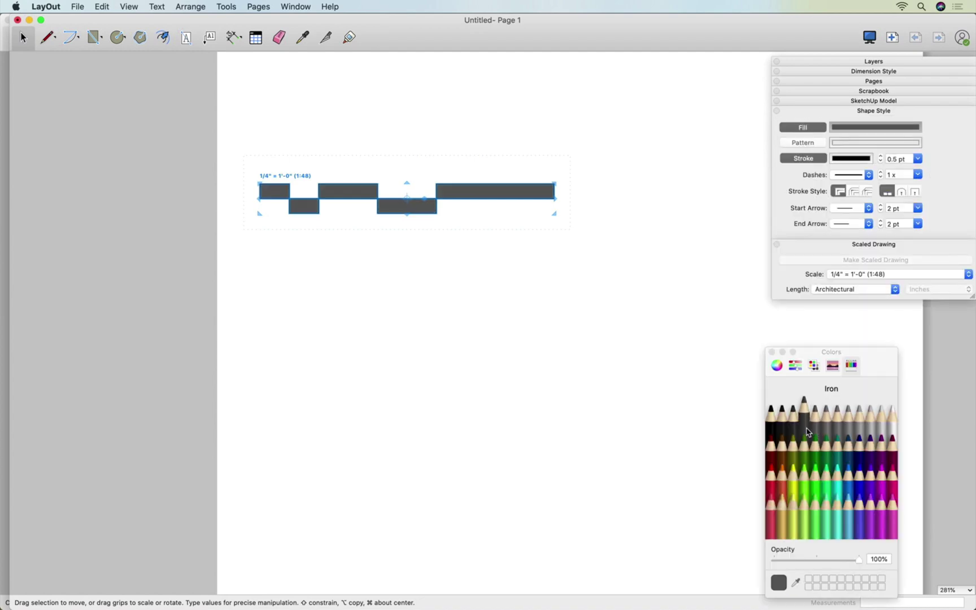
{"action": "left_click", "coordinate": [793, 427]}
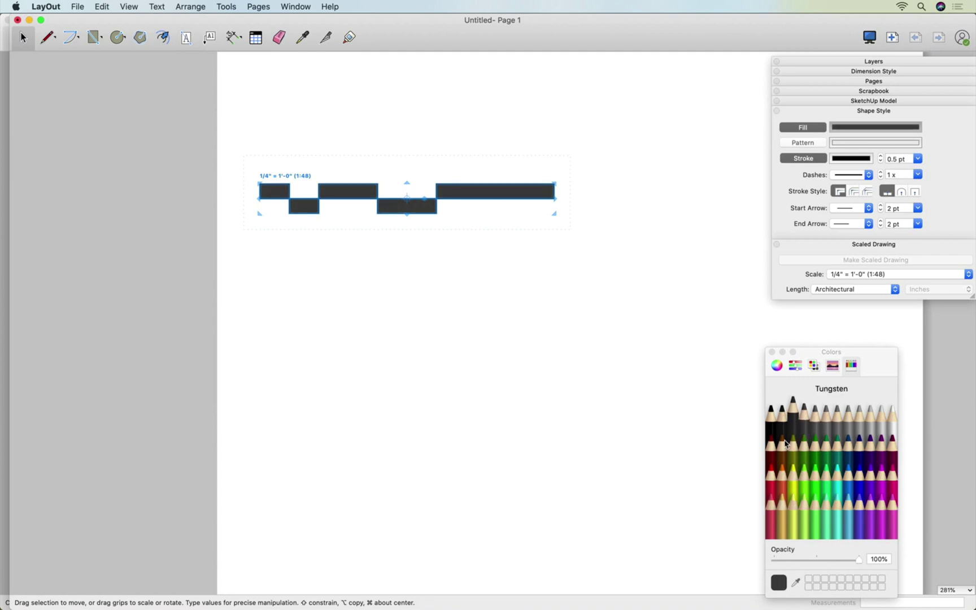
{"action": "left_click", "coordinate": [838, 159]}
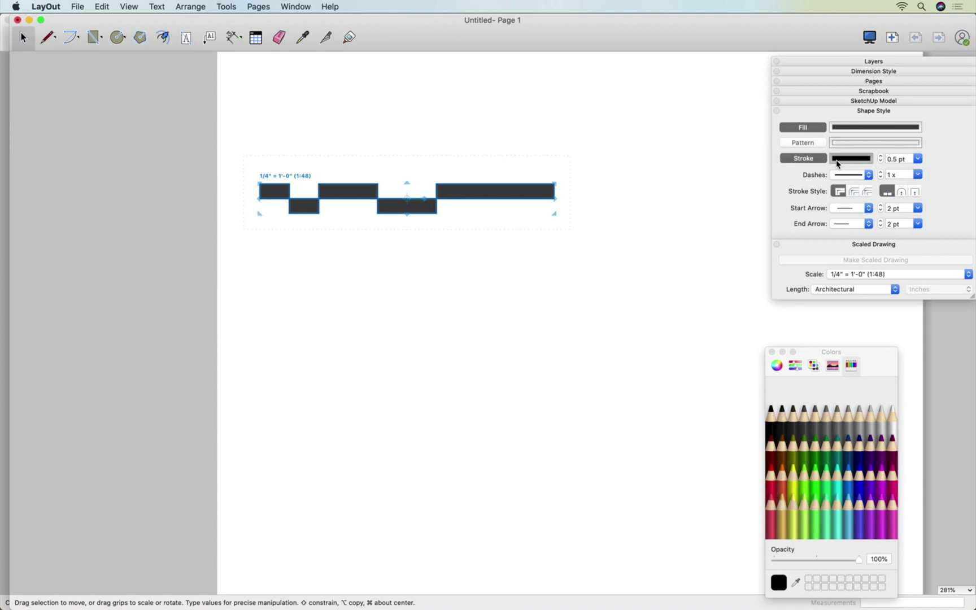
{"action": "left_click", "coordinate": [795, 475]}
{"action": "left_click", "coordinate": [838, 475]}
{"action": "left_click", "coordinate": [848, 447]}
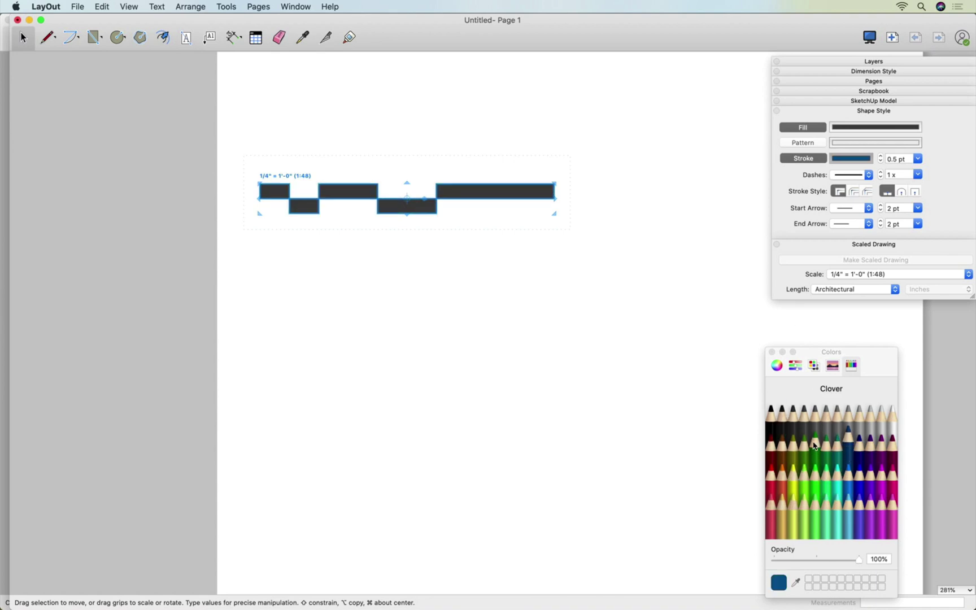
{"action": "left_click", "coordinate": [614, 323]}
Give the long right-hand rectangle a Tungsten grey outline and fill
{"action": "left_click", "coordinate": [455, 191]}
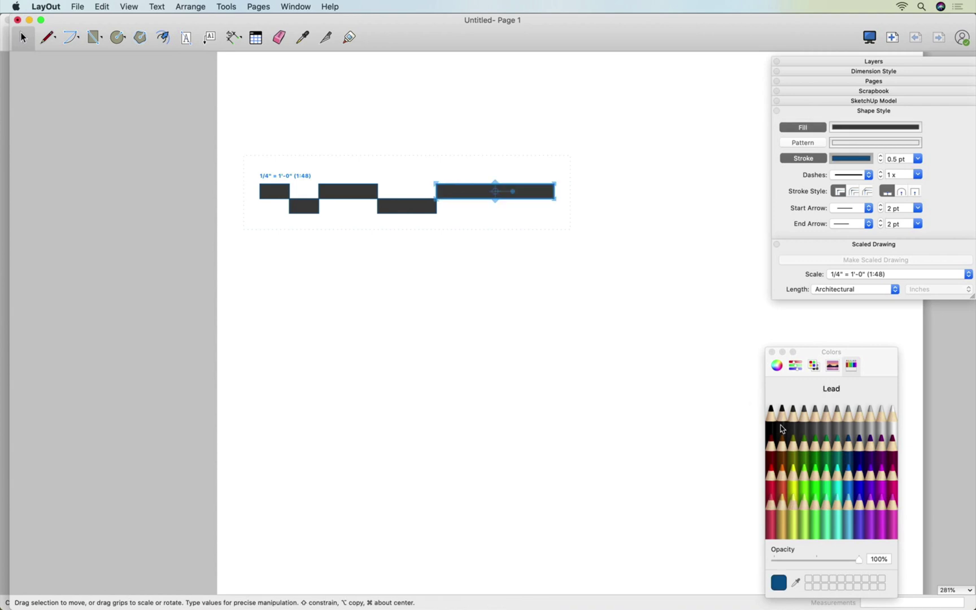
{"action": "left_click", "coordinate": [799, 427]}
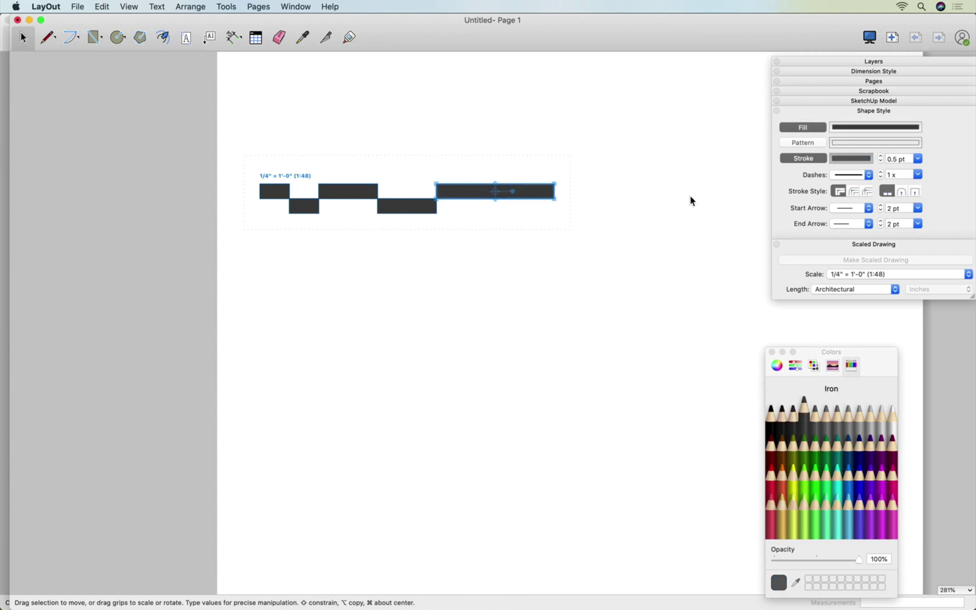
{"action": "left_click", "coordinate": [848, 160]}
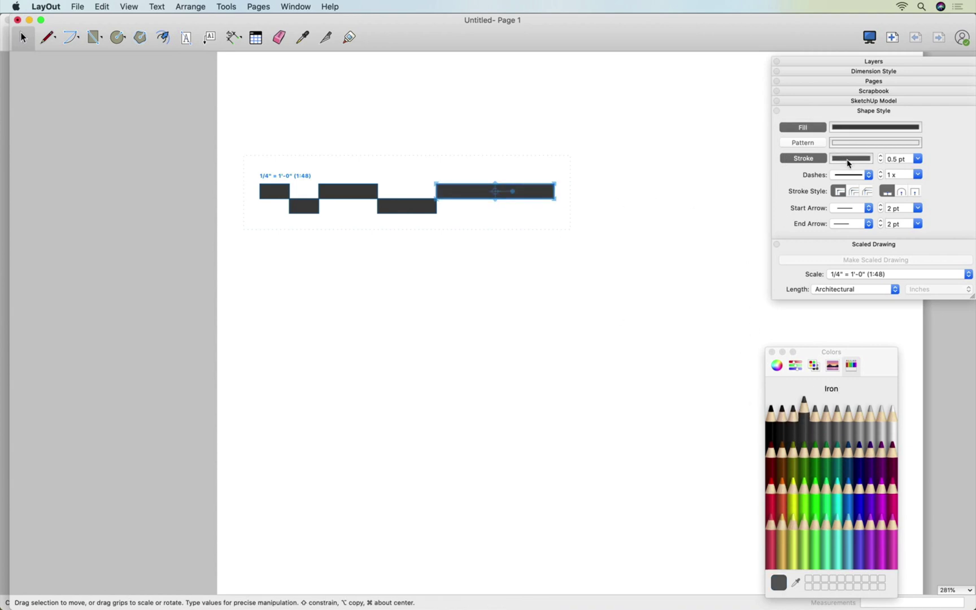
{"action": "left_click", "coordinate": [796, 431]}
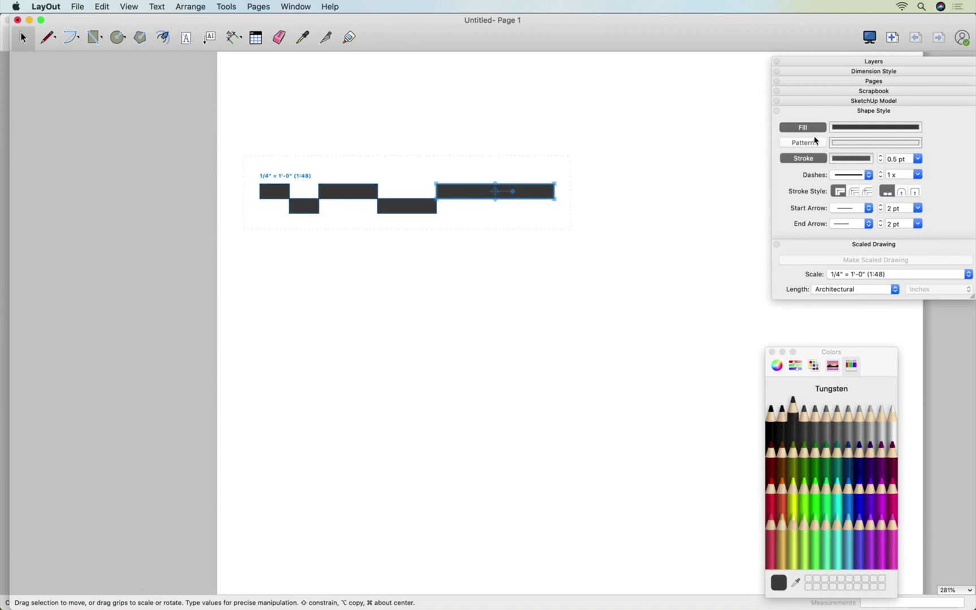
{"action": "left_click", "coordinate": [841, 130]}
{"action": "left_click", "coordinate": [793, 427]}
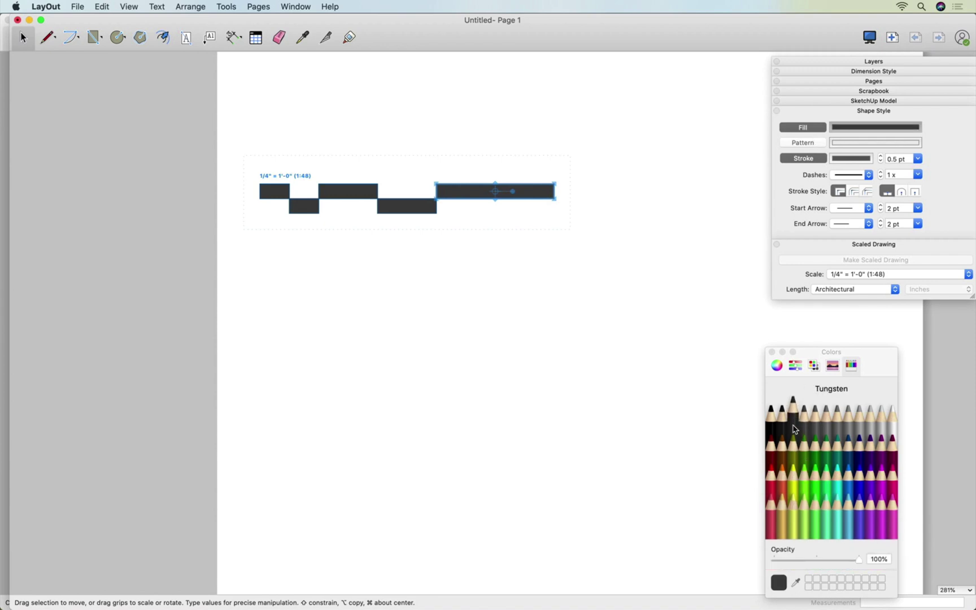
{"action": "left_click", "coordinate": [553, 270]}
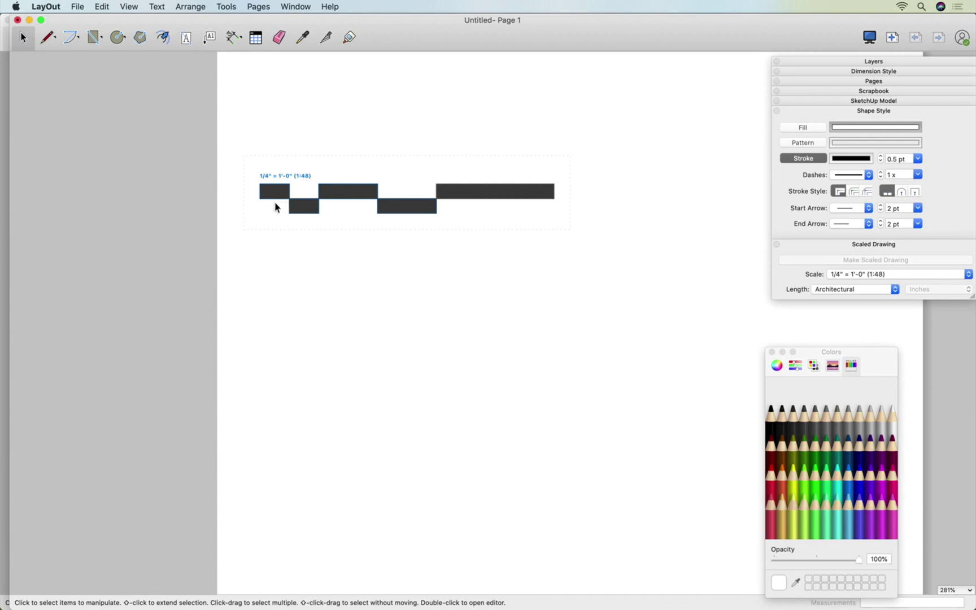
Type a 0 text label above the first rectangle and select it
{"action": "scroll", "coordinate": [265, 173], "scroll_direction": "up", "scroll_amount": 3}
{"action": "scroll", "coordinate": [264, 177], "scroll_direction": "up", "scroll_amount": 1}
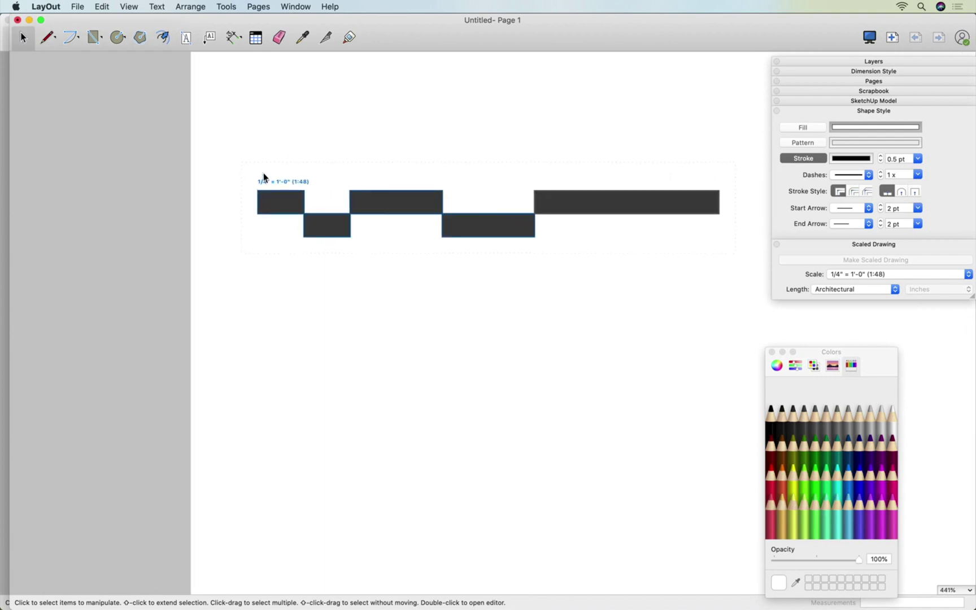
{"action": "scroll", "coordinate": [263, 176], "scroll_direction": "down", "scroll_amount": 1}
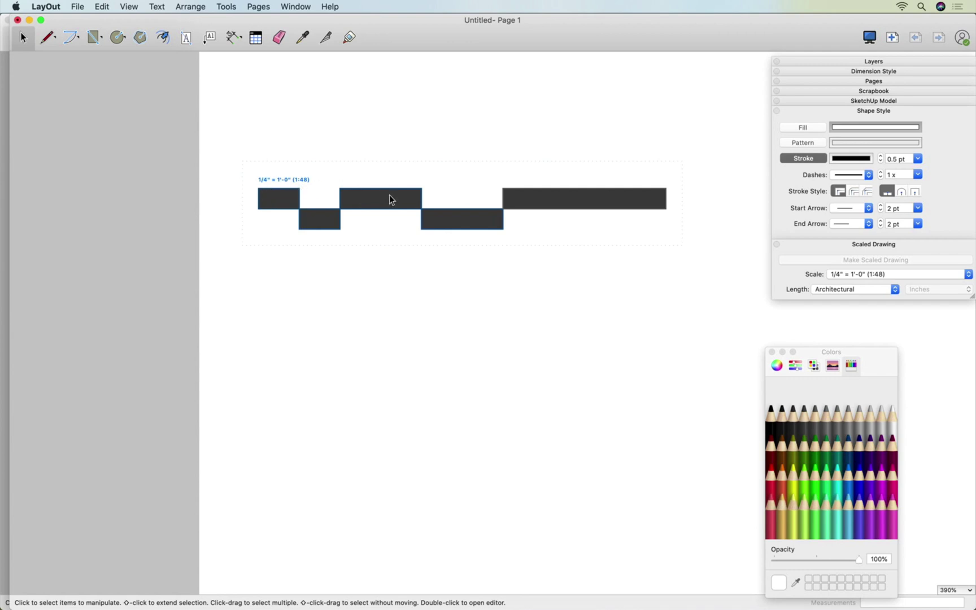
{"action": "key", "text": "t"}
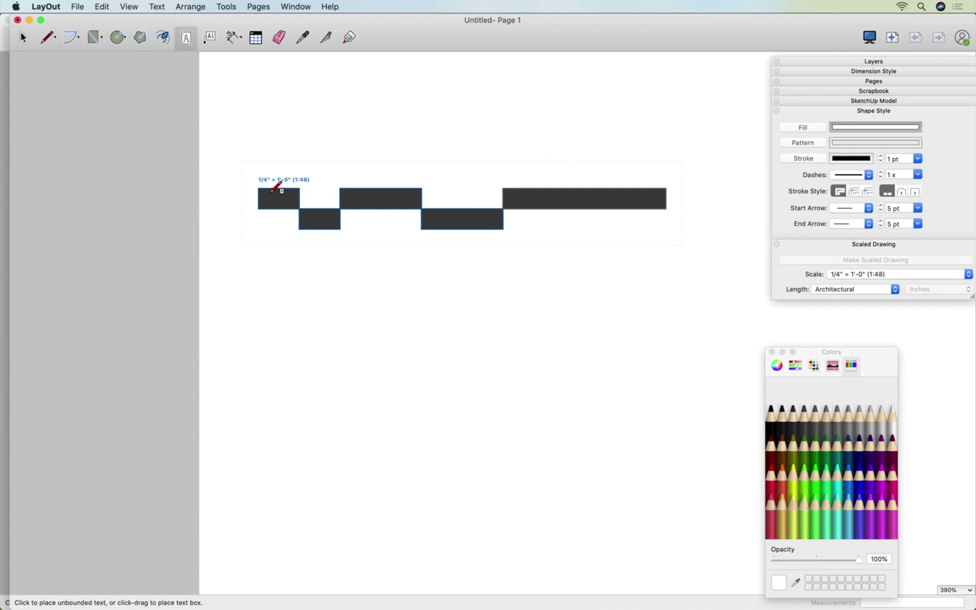
{"action": "left_click", "coordinate": [258, 170]}
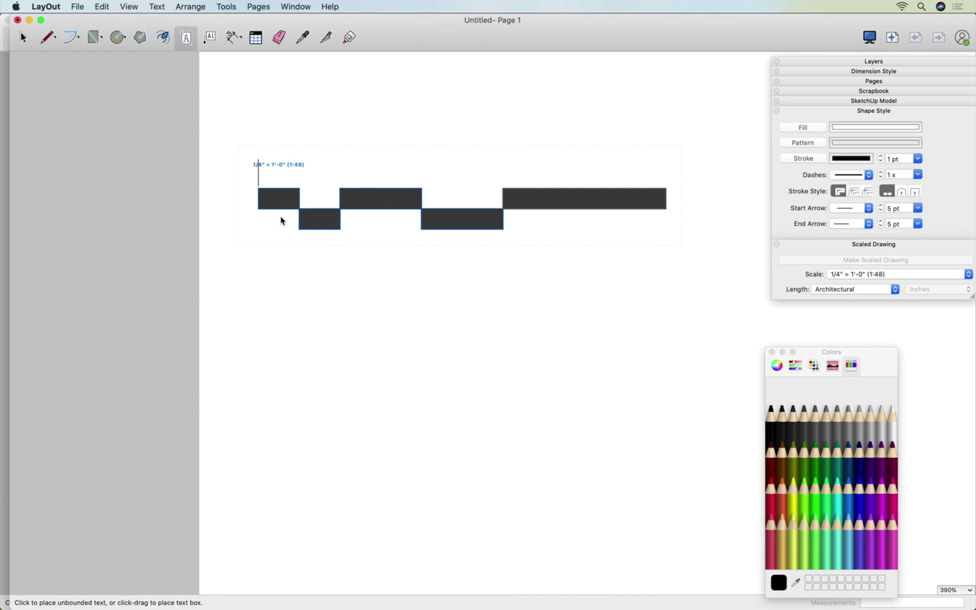
{"action": "type", "text": "0"}
{"action": "left_click_drag", "start_coordinate": [274, 174], "coordinate": [257, 174]}
Set the 0 label to size 9 in the Rockwell font
{"action": "key", "text": "super+t"}
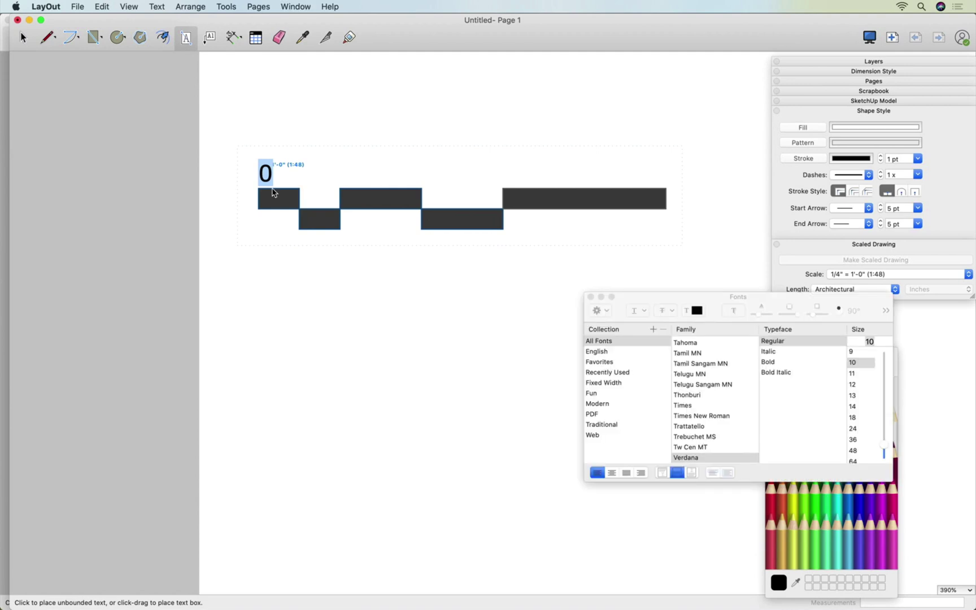
{"action": "left_click", "coordinate": [257, 7]}
{"action": "mouse_move", "coordinate": [295, 6]}
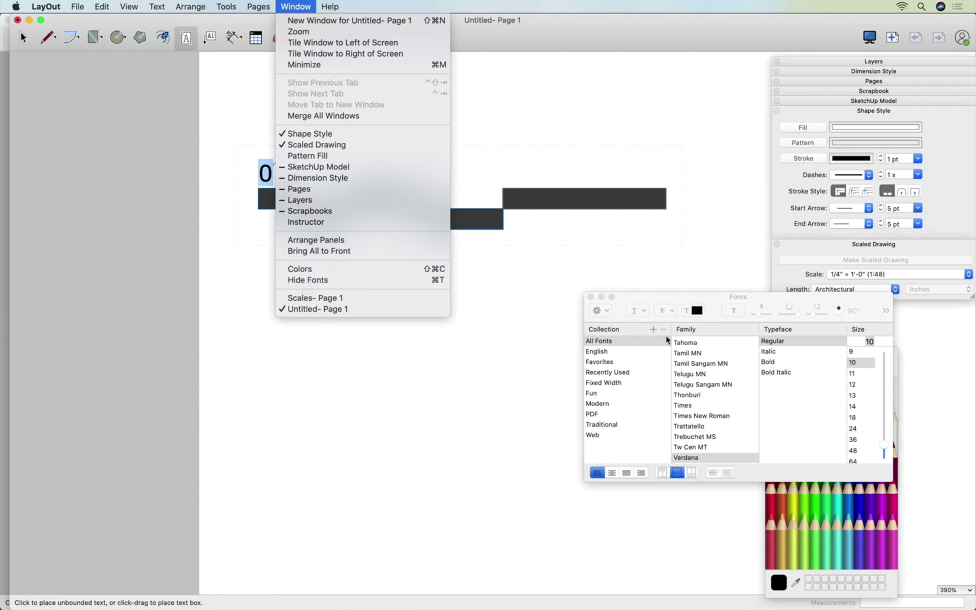
{"action": "left_click", "coordinate": [737, 307]}
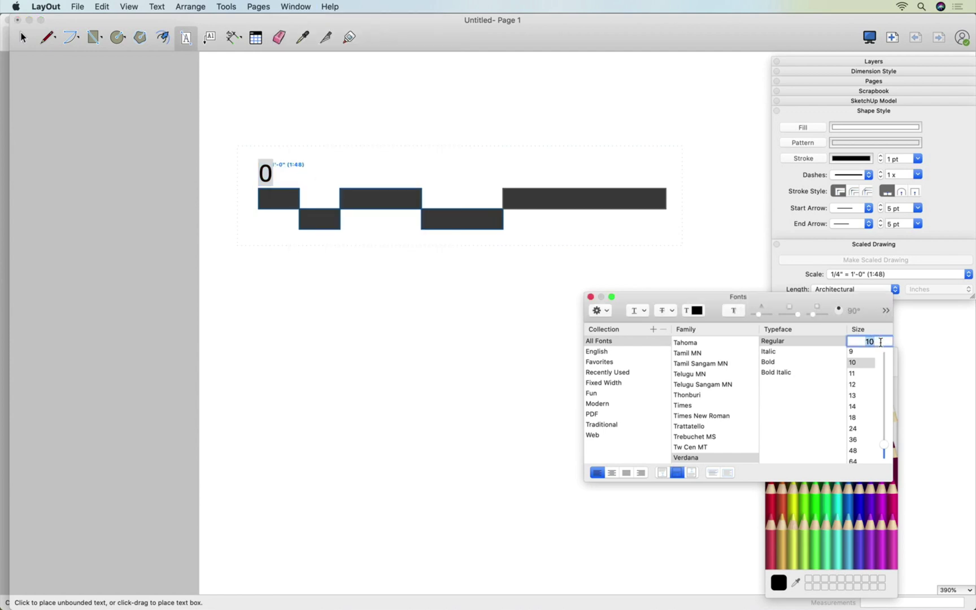
{"action": "left_click", "coordinate": [866, 353]}
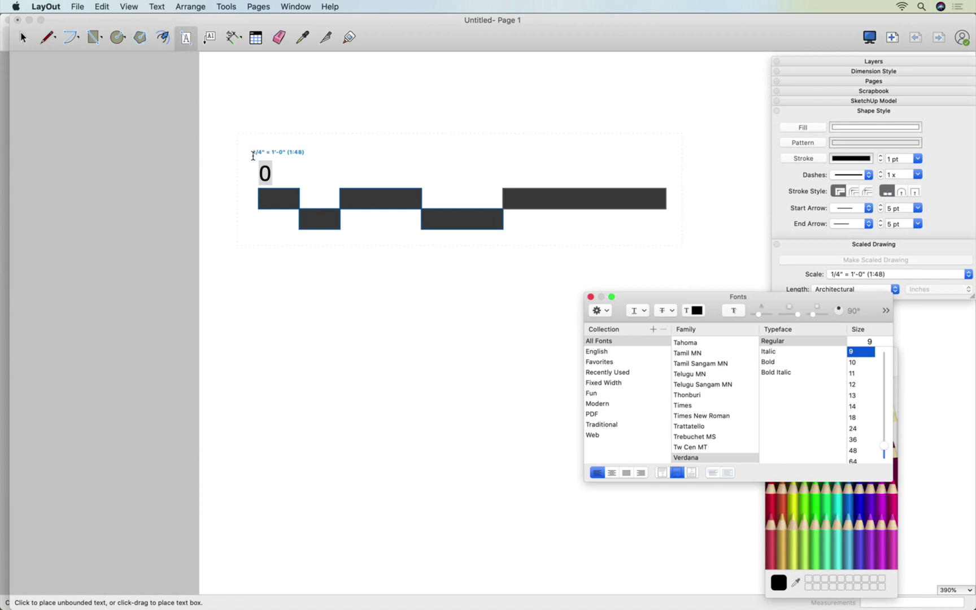
{"action": "scroll", "coordinate": [700, 405], "scroll_direction": "up", "scroll_amount": 10}
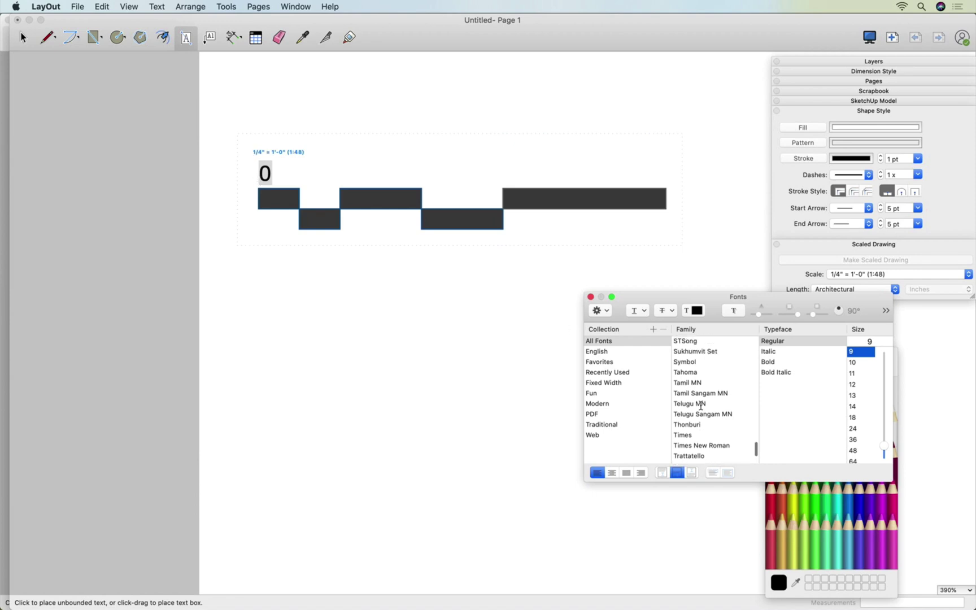
{"action": "scroll", "coordinate": [700, 406], "scroll_direction": "up", "scroll_amount": 8}
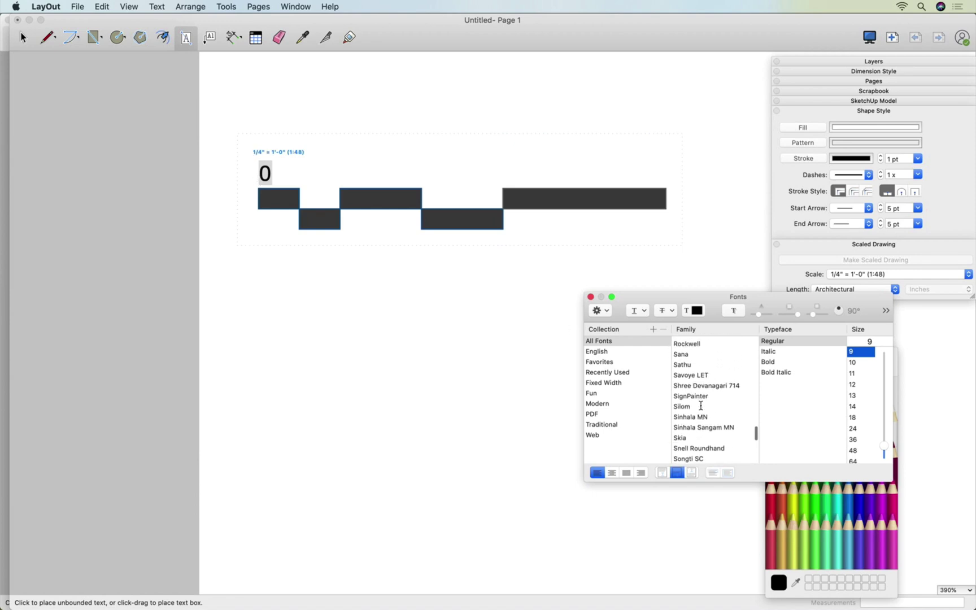
{"action": "scroll", "coordinate": [700, 406], "scroll_direction": "up", "scroll_amount": 5}
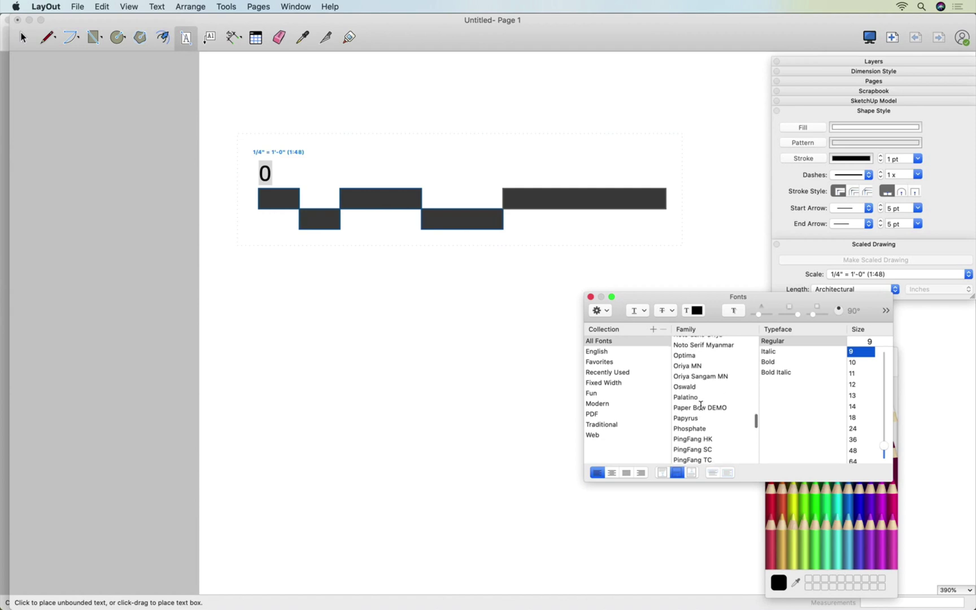
{"action": "scroll", "coordinate": [700, 406], "scroll_direction": "down", "scroll_amount": 5}
{"action": "scroll", "coordinate": [700, 405], "scroll_direction": "down", "scroll_amount": 5}
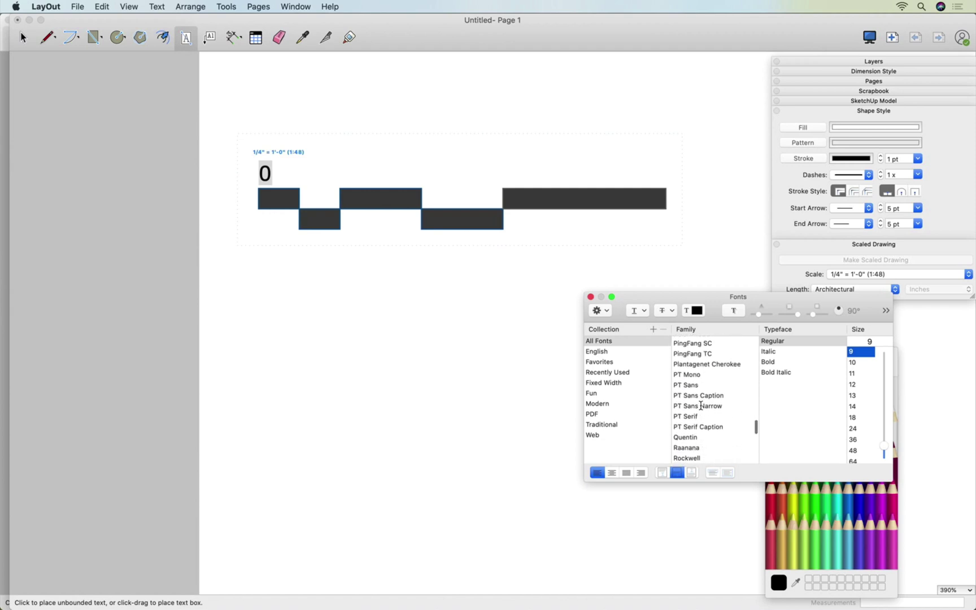
{"action": "left_click", "coordinate": [695, 409]}
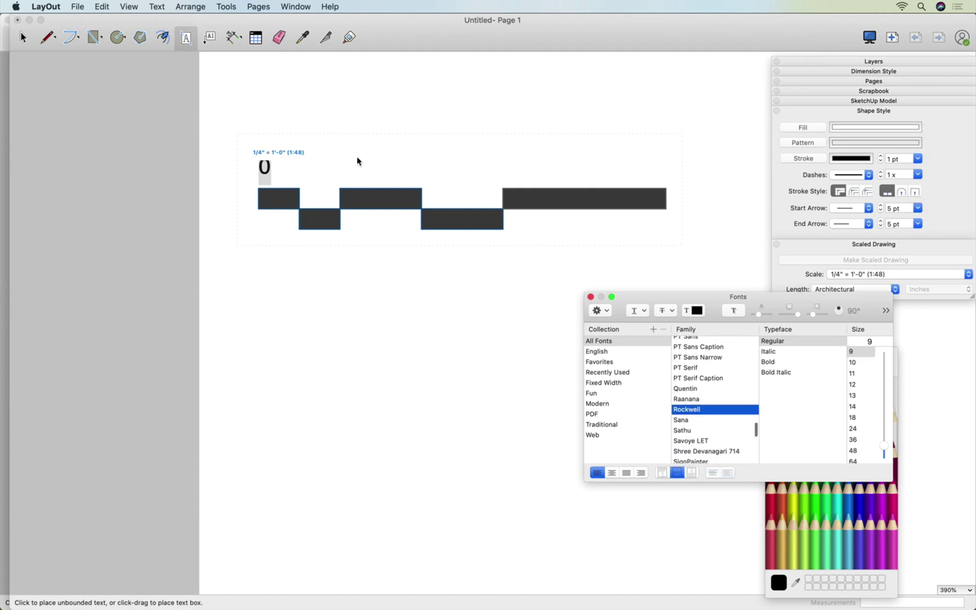
{"action": "left_click", "coordinate": [282, 175]}
{"action": "key", "text": "space"}
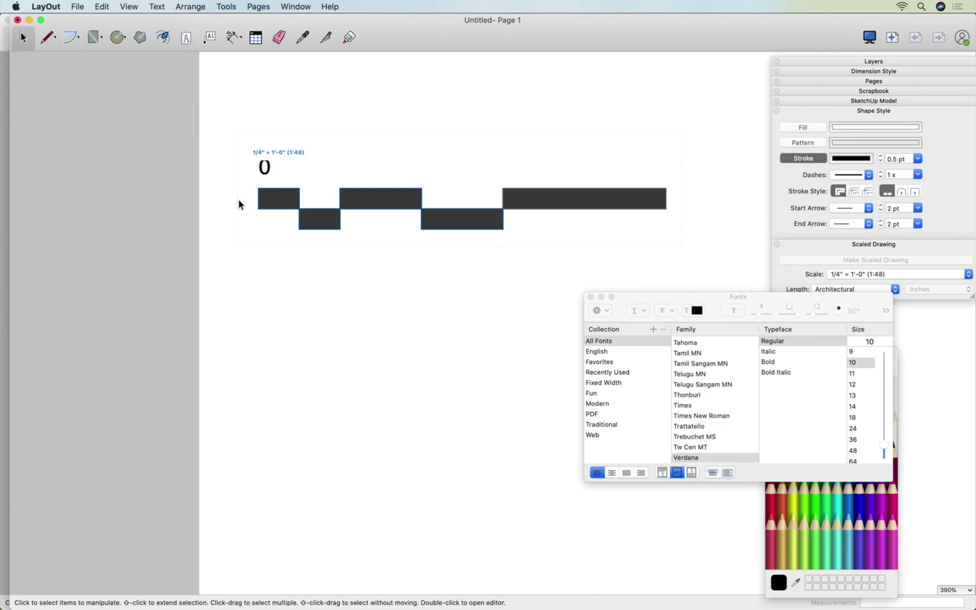
Open the scale bar group and resize the 0 label's text box
{"action": "left_click", "coordinate": [264, 170]}
{"action": "double_click", "coordinate": [266, 168]}
{"action": "left_click", "coordinate": [268, 170]}
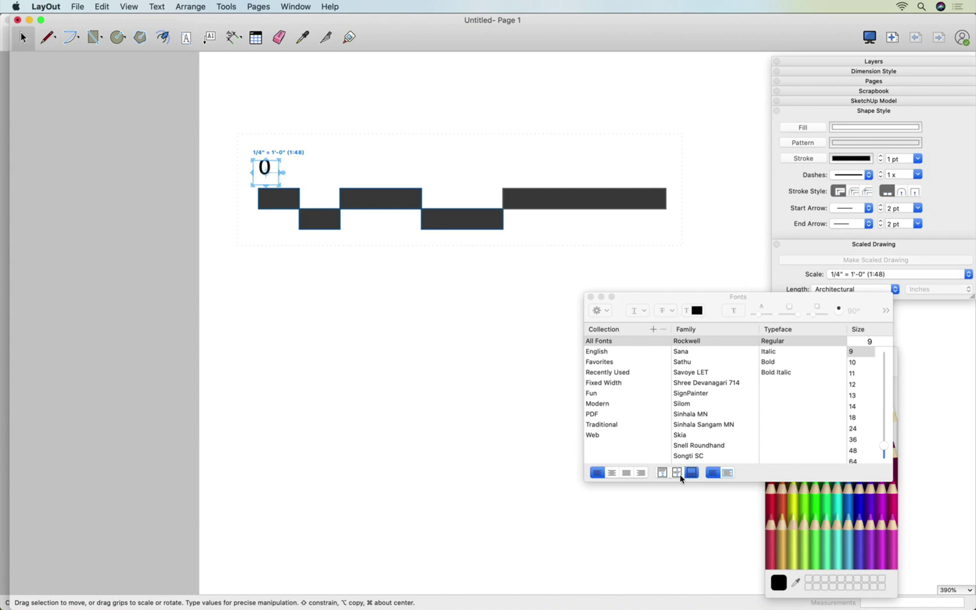
{"action": "left_click", "coordinate": [663, 473]}
{"action": "left_click_drag", "start_coordinate": [264, 160], "coordinate": [263, 143]}
{"action": "left_click", "coordinate": [262, 310]}
{"action": "left_click", "coordinate": [264, 208]}
{"action": "left_click", "coordinate": [264, 166]}
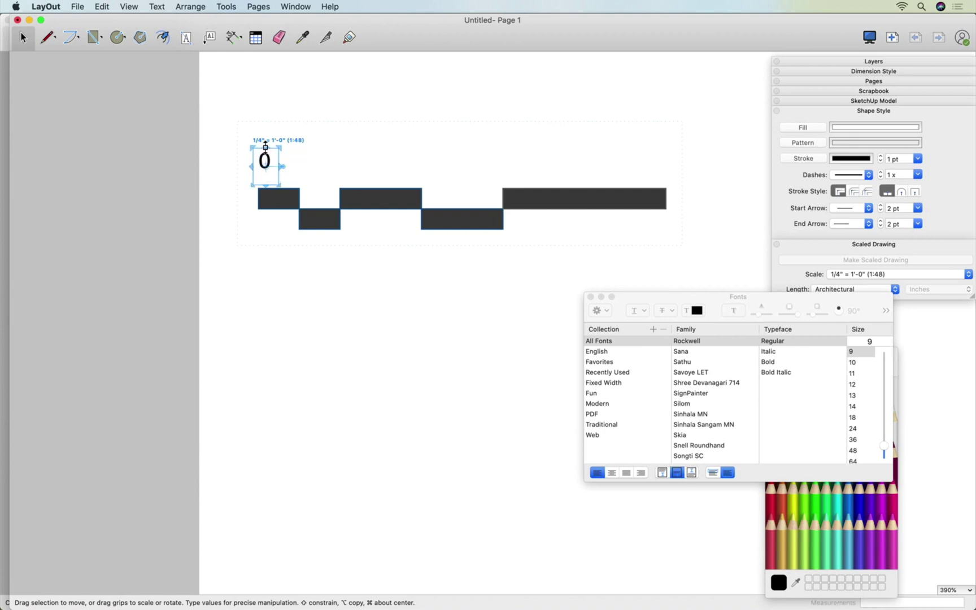
{"action": "mouse_move", "coordinate": [265, 146]}
{"action": "left_mouse_down"}
{"action": "mouse_move", "coordinate": [259, 190]}
{"action": "mouse_move", "coordinate": [265, 160]}
{"action": "left_mouse_up"}
{"action": "left_click", "coordinate": [229, 240]}
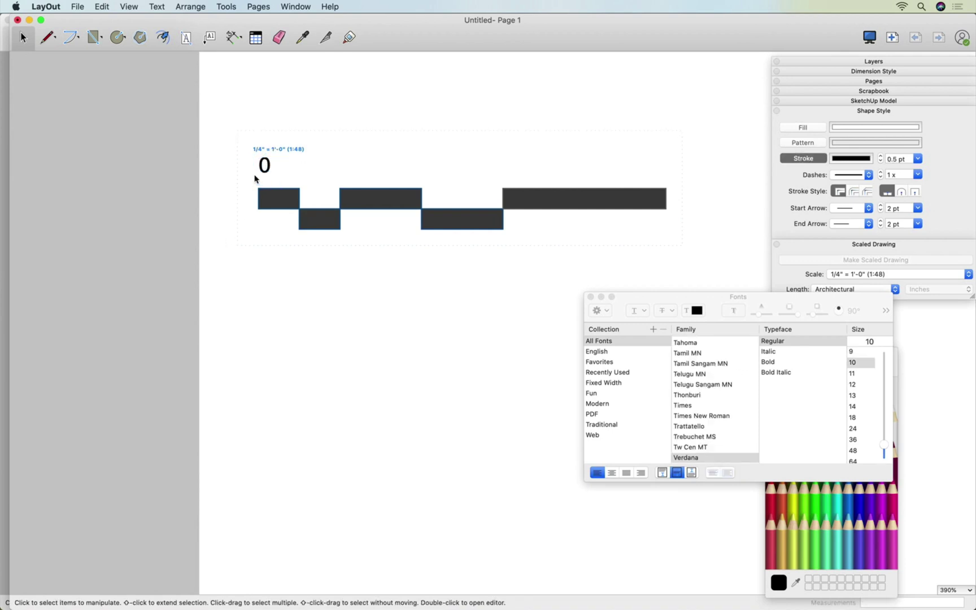
{"action": "scroll", "coordinate": [254, 179], "scroll_direction": "up", "scroll_amount": 3}
Nudge the 0 over the bar's left end, centre/bottom-align it, and colour it Tungsten grey
{"action": "left_click", "coordinate": [270, 160]}
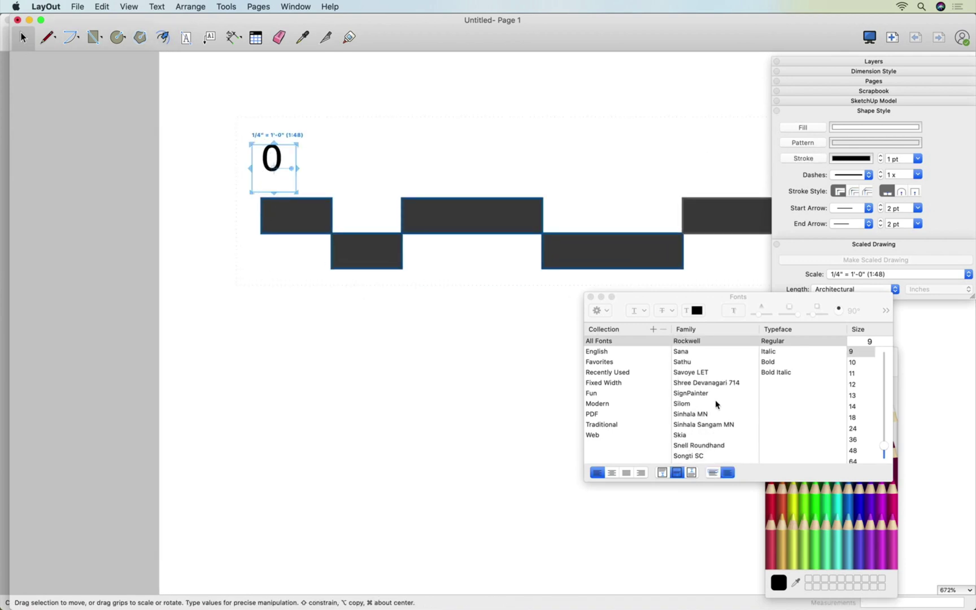
{"action": "key", "text": "Down"}
{"action": "key", "text": "Down"}
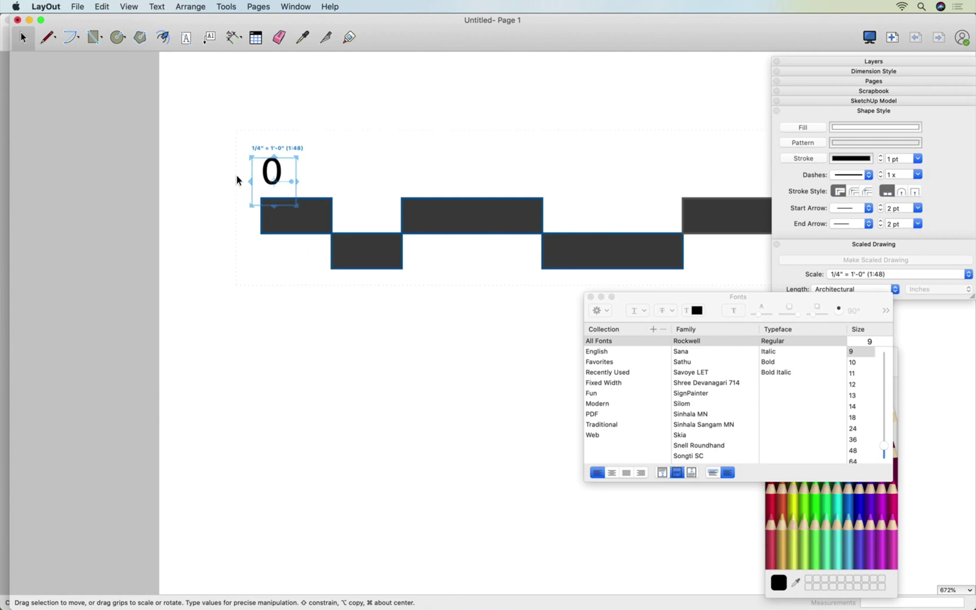
{"action": "key", "text": "Left"}
{"action": "key", "text": "Left"}
{"action": "key", "text": "Down"}
{"action": "key", "text": "Left"}
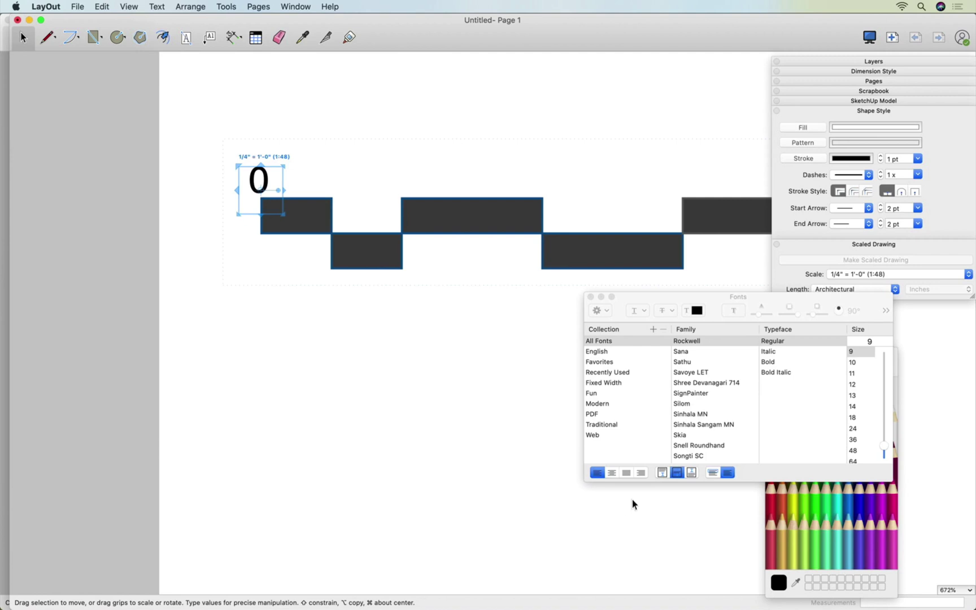
{"action": "left_click", "coordinate": [612, 473]}
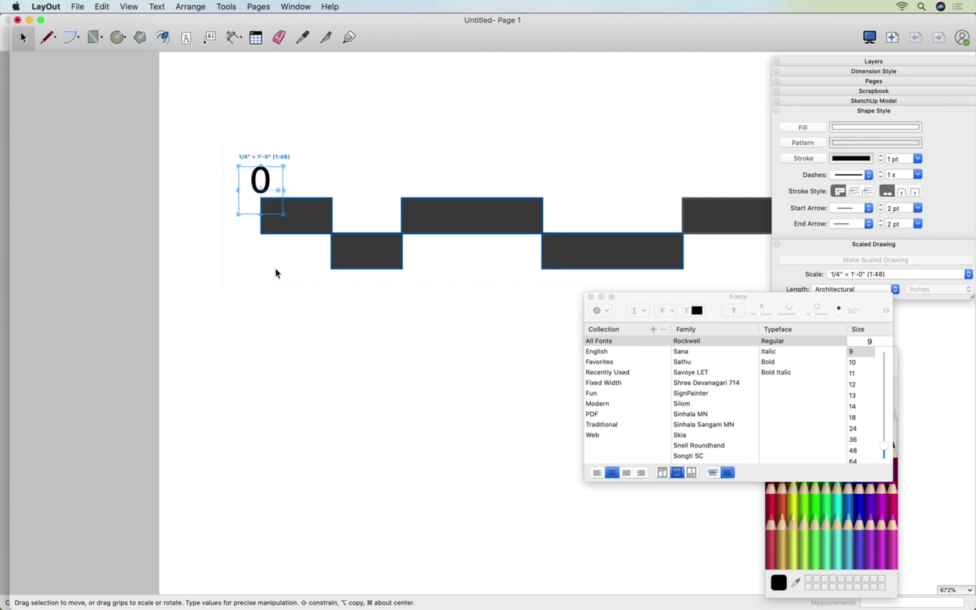
{"action": "left_click", "coordinate": [662, 474]}
{"action": "left_click", "coordinate": [691, 473]}
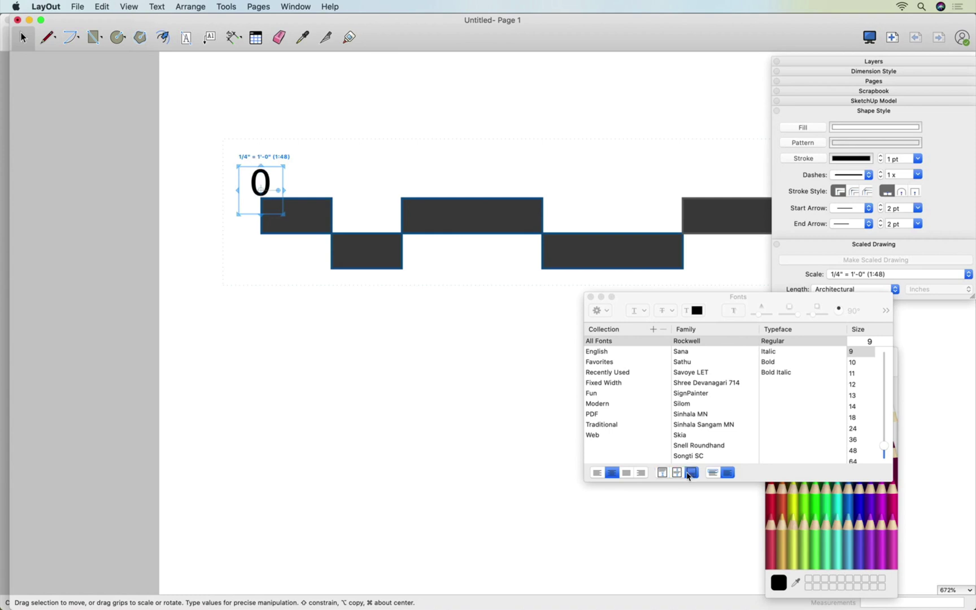
{"action": "left_click", "coordinate": [473, 356]}
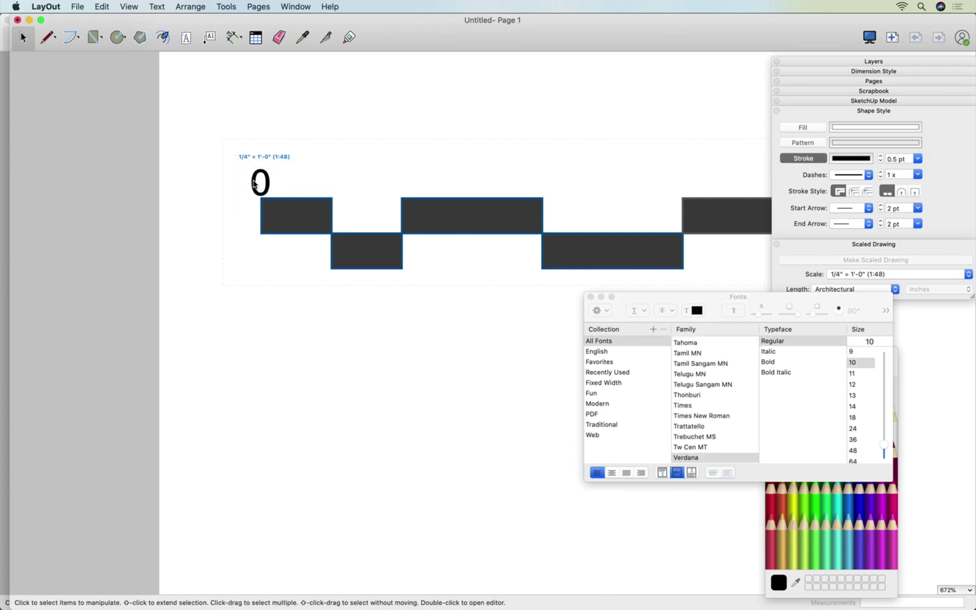
{"action": "left_click", "coordinate": [257, 183]}
{"action": "left_click_drag", "start_coordinate": [255, 185], "coordinate": [254, 180]}
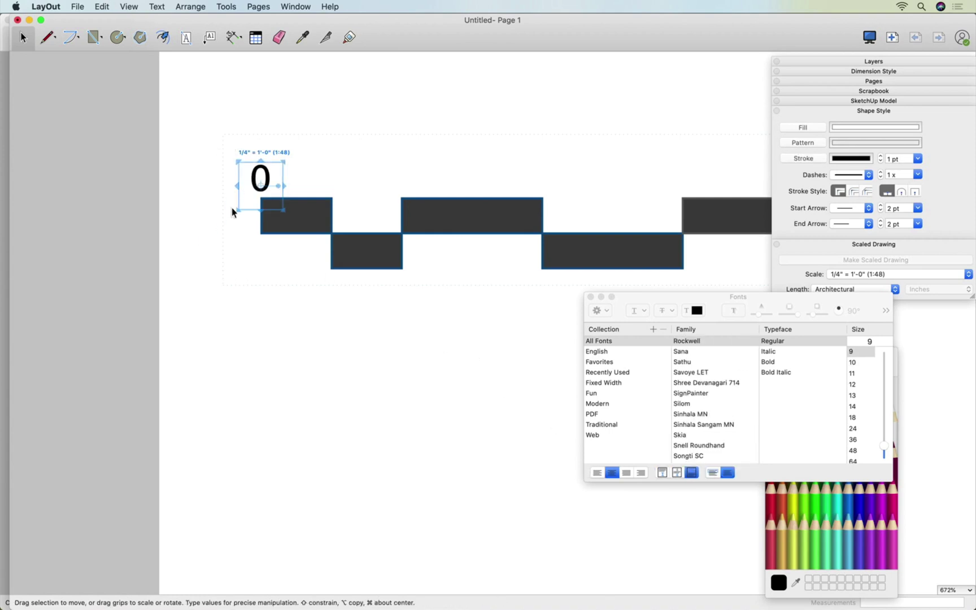
{"action": "left_click", "coordinate": [697, 310]}
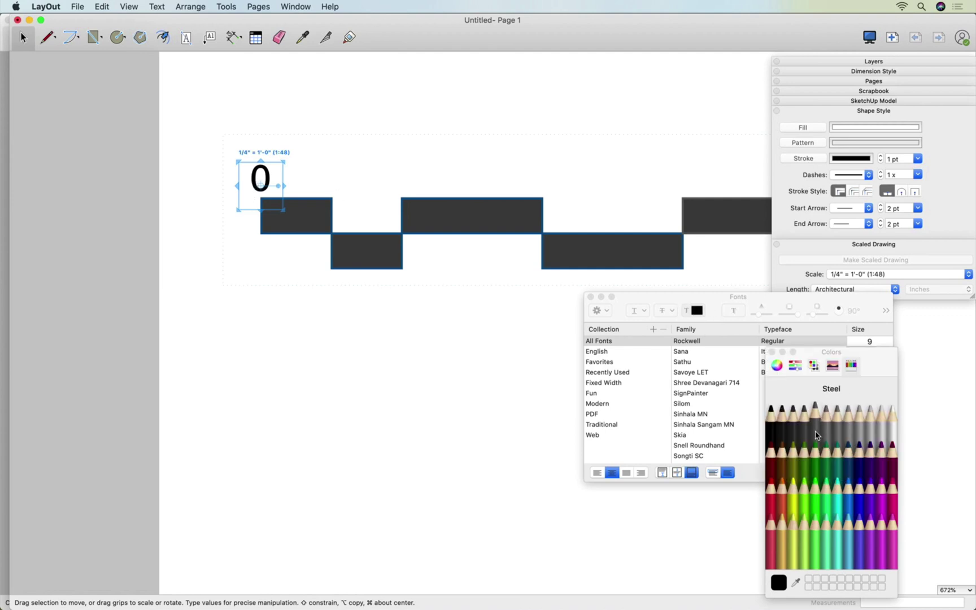
{"action": "left_click", "coordinate": [793, 430]}
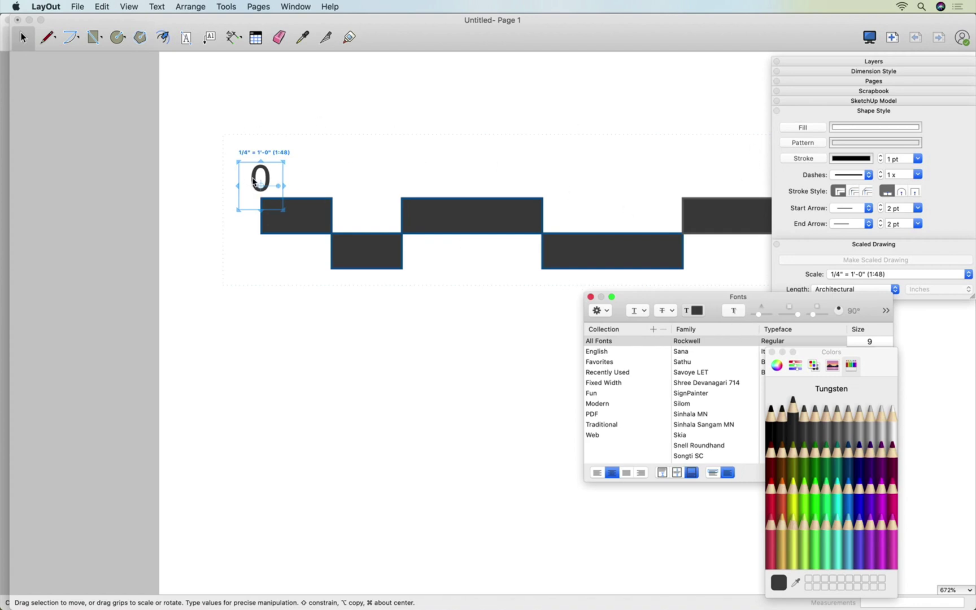
Option-drag copies of the 0 label along the bar, including one at its right end
{"action": "left_click", "coordinate": [252, 177]}
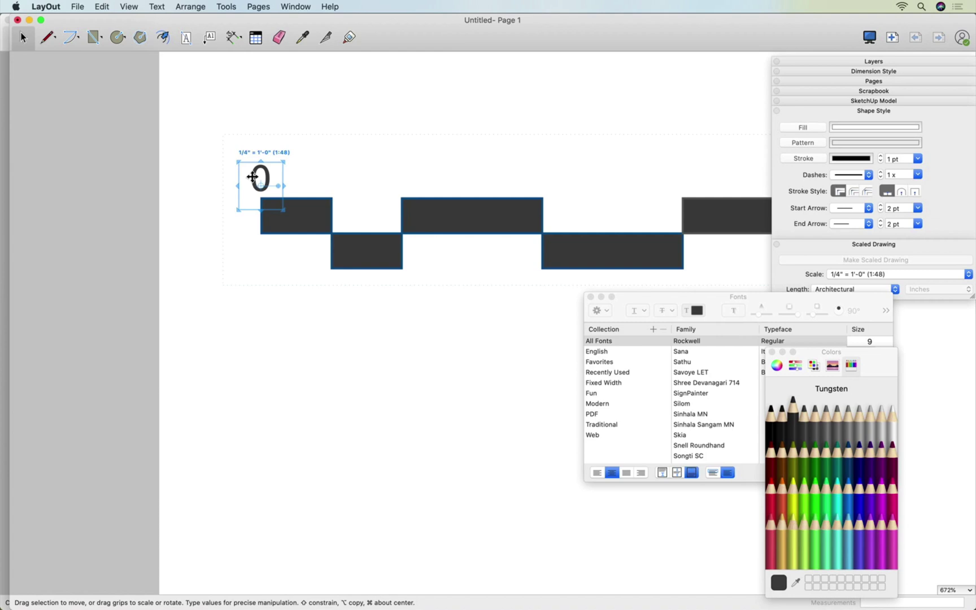
{"action": "left_click_drag", "start_coordinate": [252, 177], "coordinate": [673, 175]}
{"action": "scroll", "coordinate": [259, 303], "scroll_direction": "down", "scroll_amount": 1}
{"action": "scroll", "coordinate": [260, 304], "scroll_direction": "down", "scroll_amount": 10}
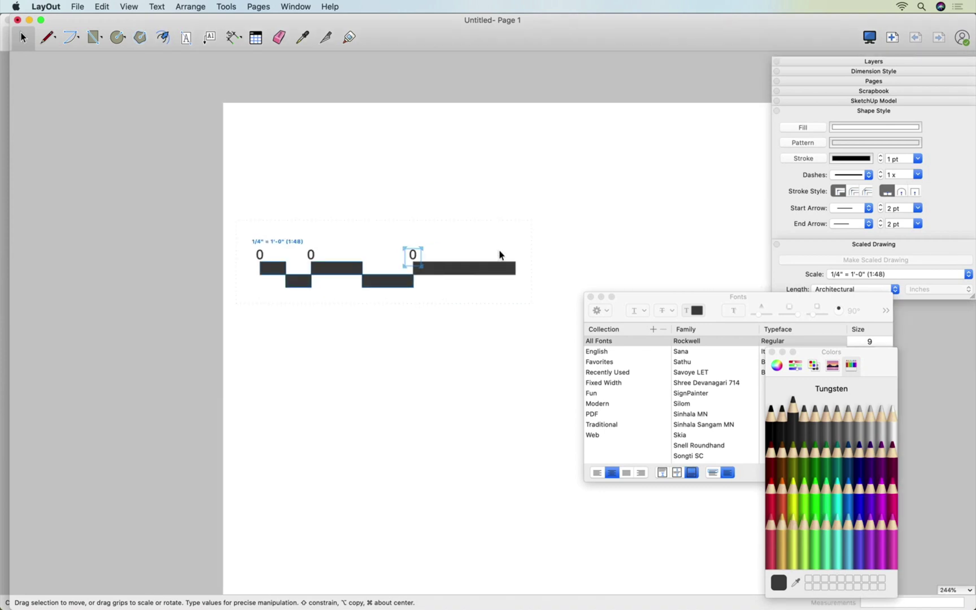
{"action": "scroll", "coordinate": [499, 255], "scroll_direction": "up", "scroll_amount": 5}
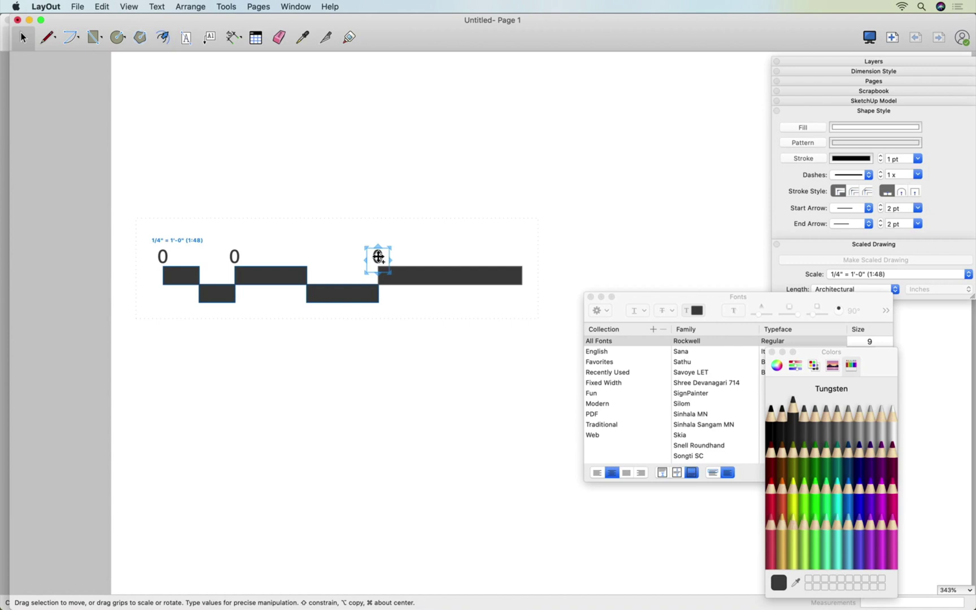
{"action": "left_click_drag", "start_coordinate": [379, 257], "coordinate": [523, 262]}
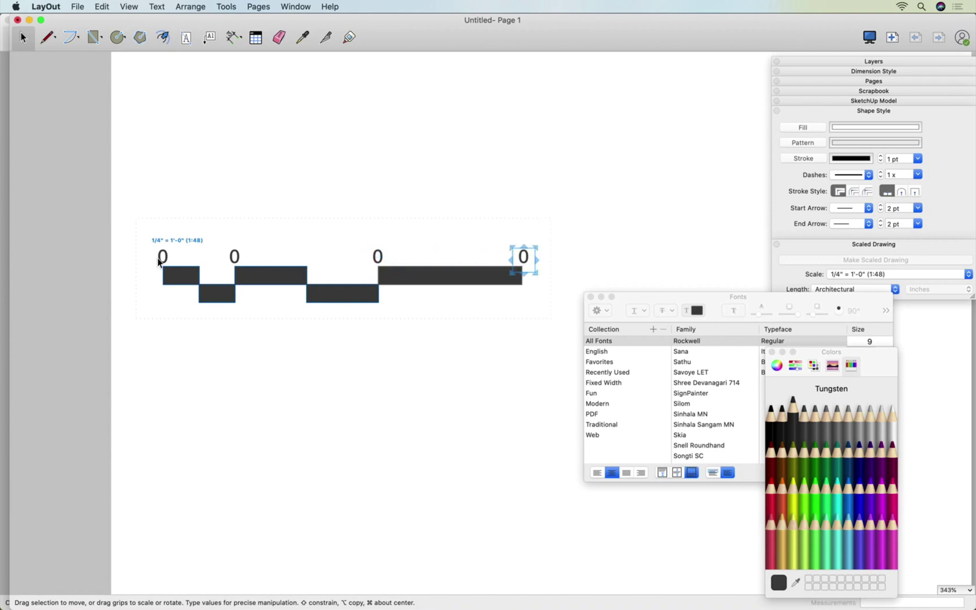
Relabel the second and third 0 labels on the scale bar as 2 and 6
{"action": "left_click", "coordinate": [233, 260]}
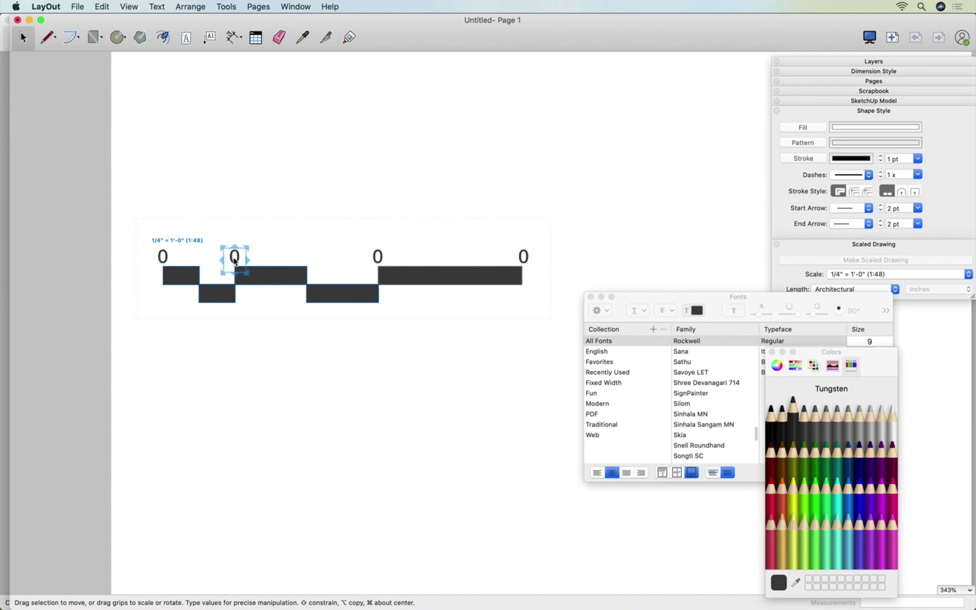
{"action": "double_click", "coordinate": [235, 260]}
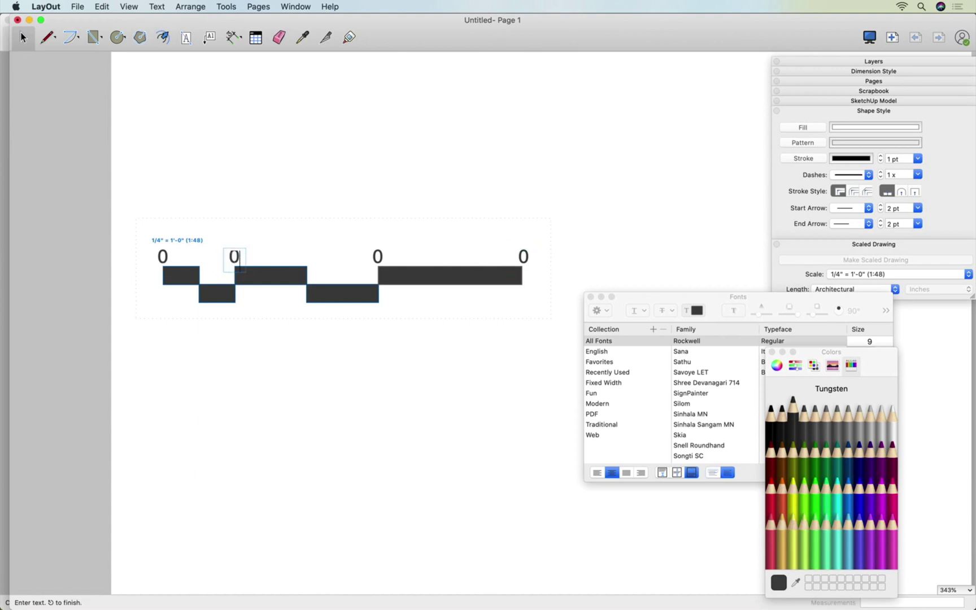
{"action": "type", "text": "2"}
{"action": "left_click", "coordinate": [378, 258]}
{"action": "left_click", "coordinate": [378, 259]}
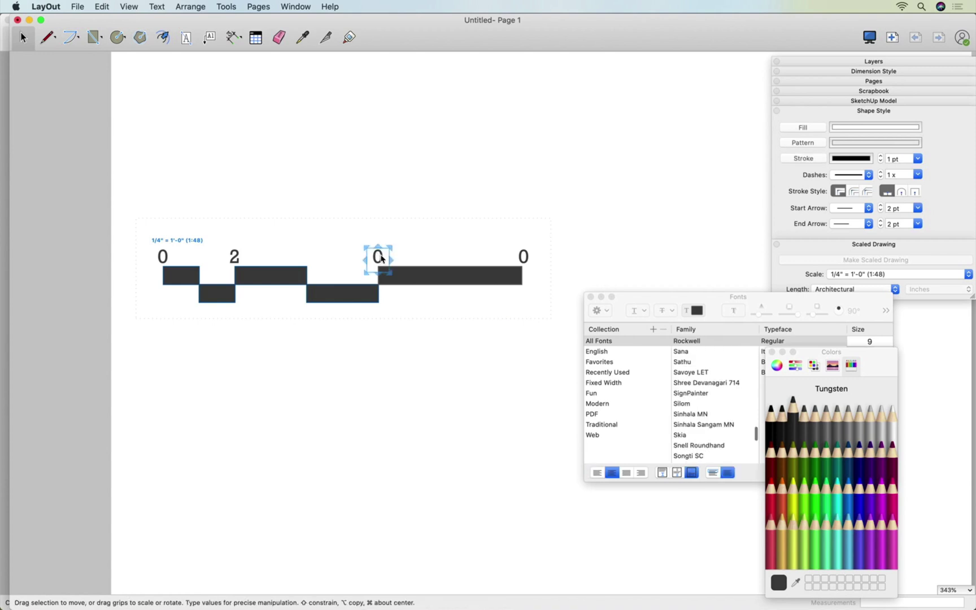
{"action": "double_click", "coordinate": [378, 258]}
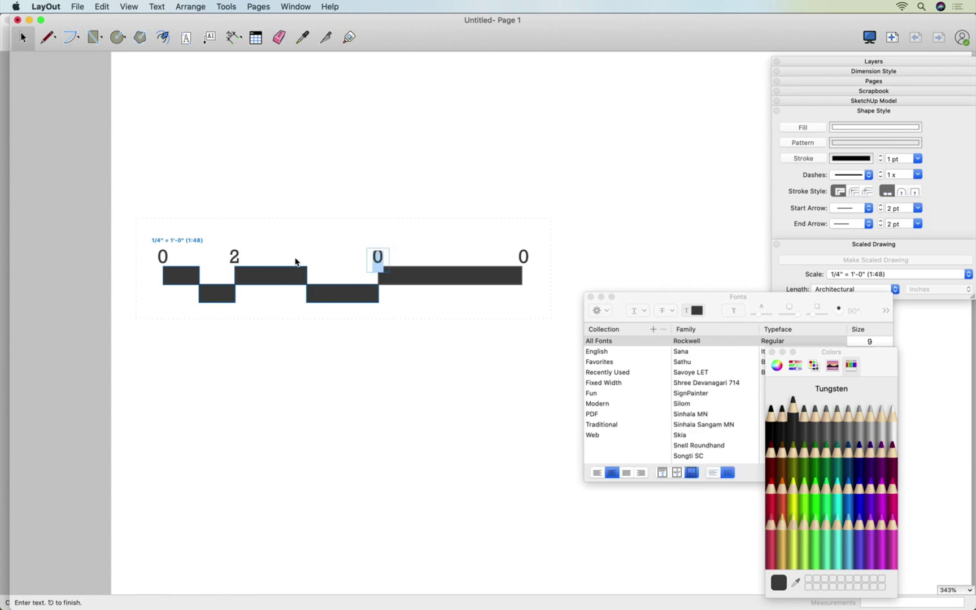
{"action": "type", "text": "6"}
{"action": "key", "text": "Return"}
{"action": "key", "text": "BackSpace"}
{"action": "left_click", "coordinate": [444, 226]}
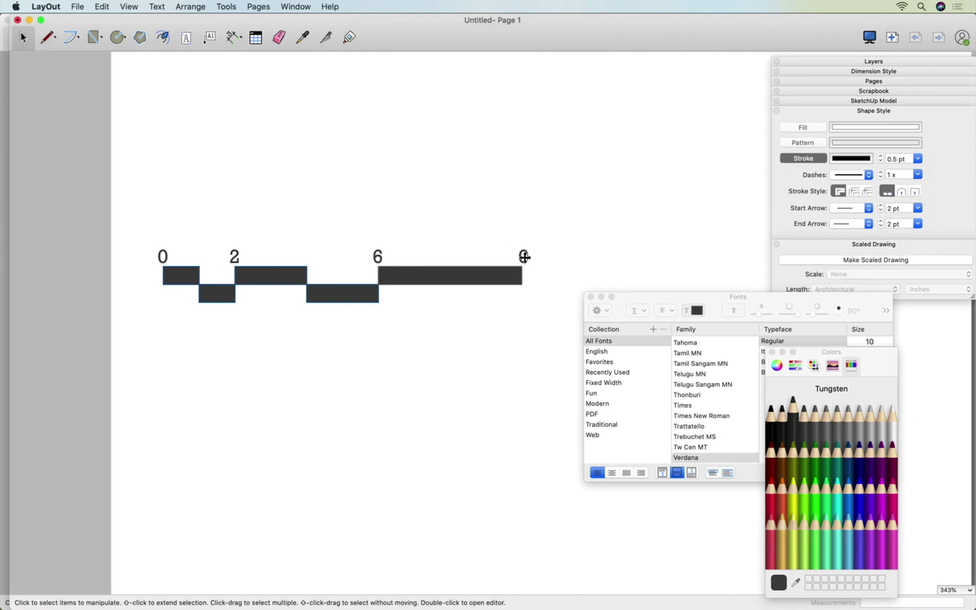
Change the rightmost label to 10 and widen its box so it shows fully
{"action": "left_click", "coordinate": [522, 257]}
{"action": "double_click", "coordinate": [523, 257]}
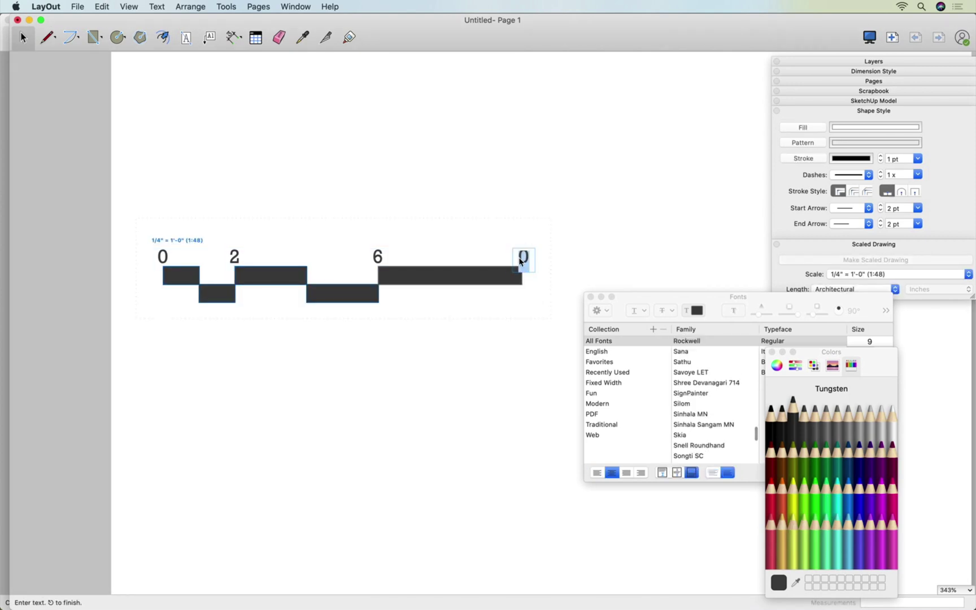
{"action": "type", "text": "1"}
{"action": "left_click", "coordinate": [572, 205]}
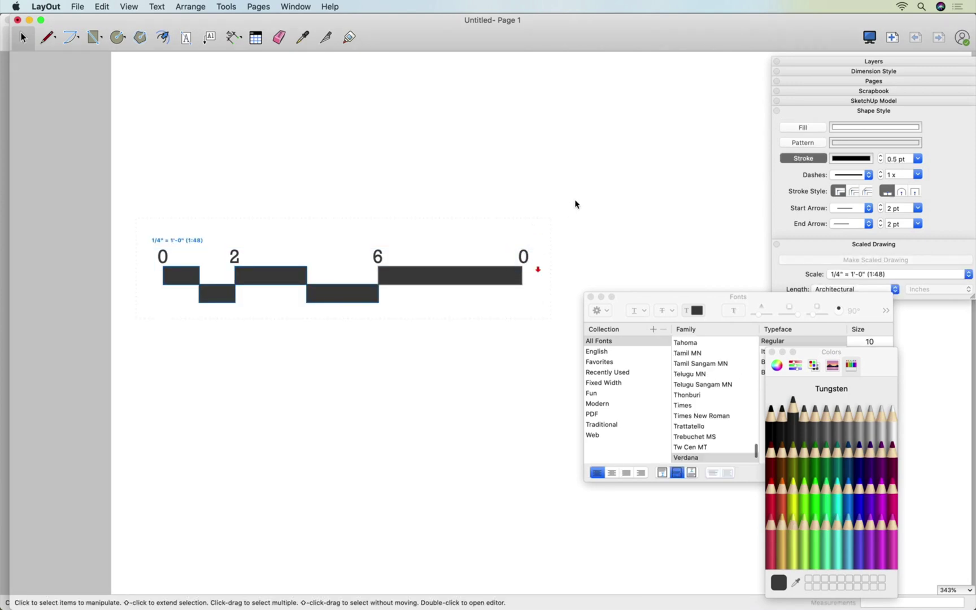
{"action": "left_click", "coordinate": [532, 262]}
{"action": "left_click_drag", "start_coordinate": [537, 259], "coordinate": [547, 260]}
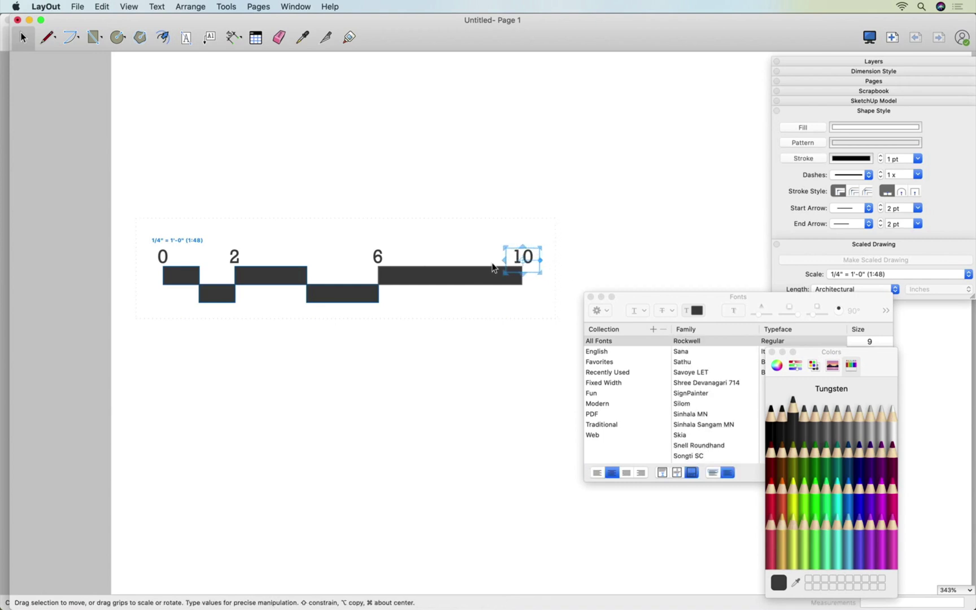
{"action": "left_click", "coordinate": [495, 213]}
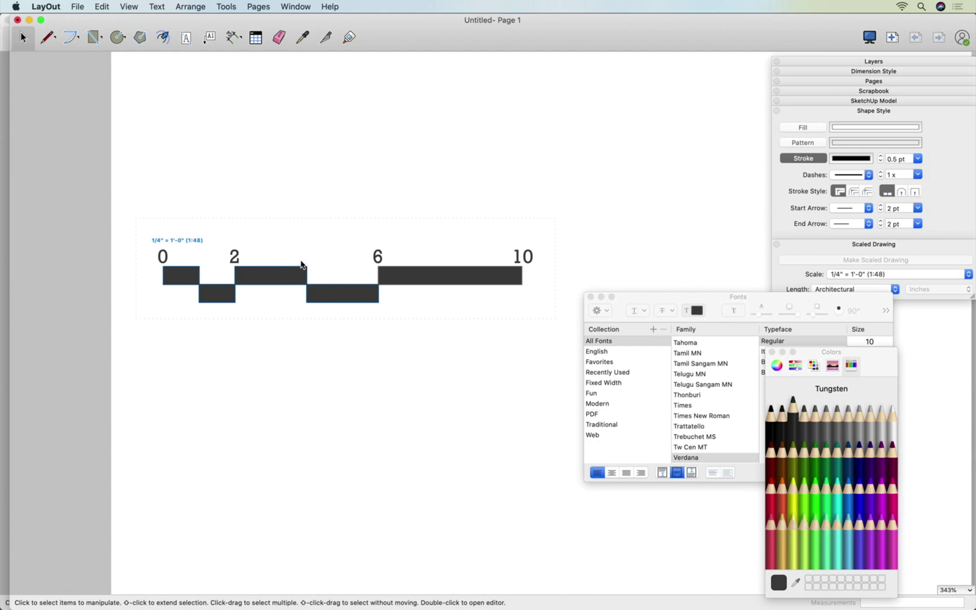
Option-drag a copy of the 2 label to the 4 mark and change its text to 4
{"action": "left_click", "coordinate": [235, 260]}
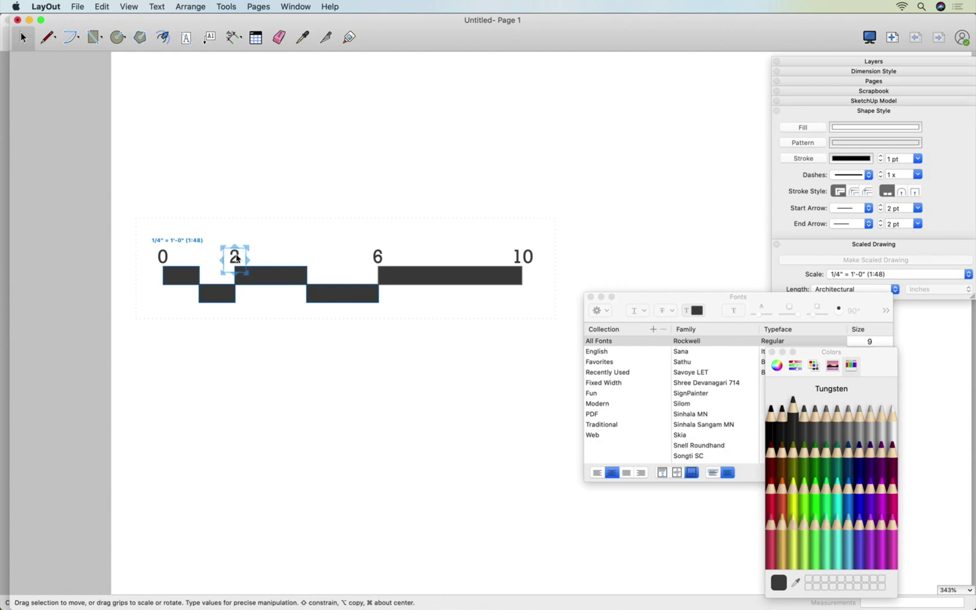
{"action": "scroll", "coordinate": [234, 259], "scroll_direction": "up", "scroll_amount": 5}
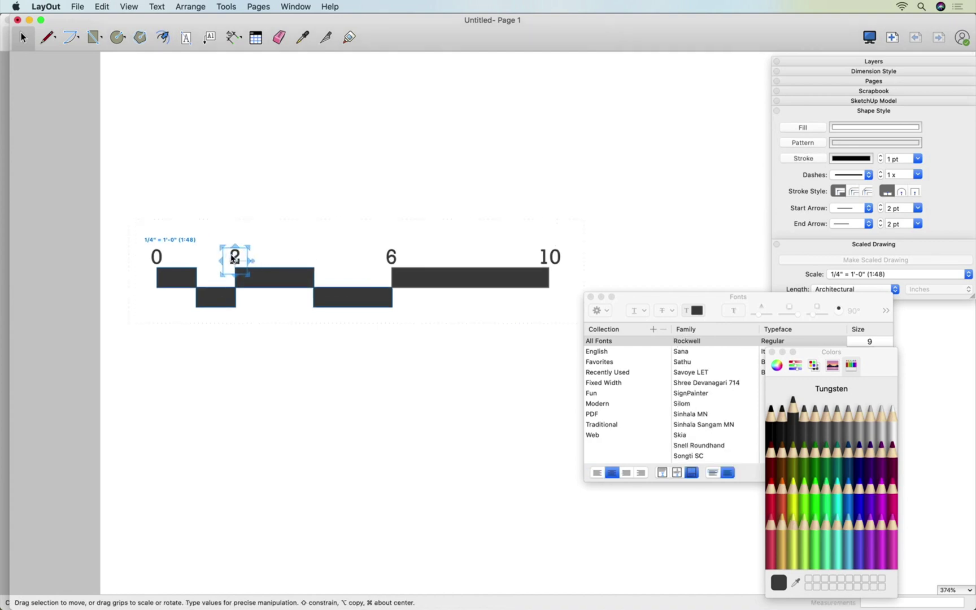
{"action": "left_click_drag", "start_coordinate": [242, 251], "coordinate": [378, 259]}
{"action": "double_click", "coordinate": [377, 258]}
{"action": "type", "text": "4"}
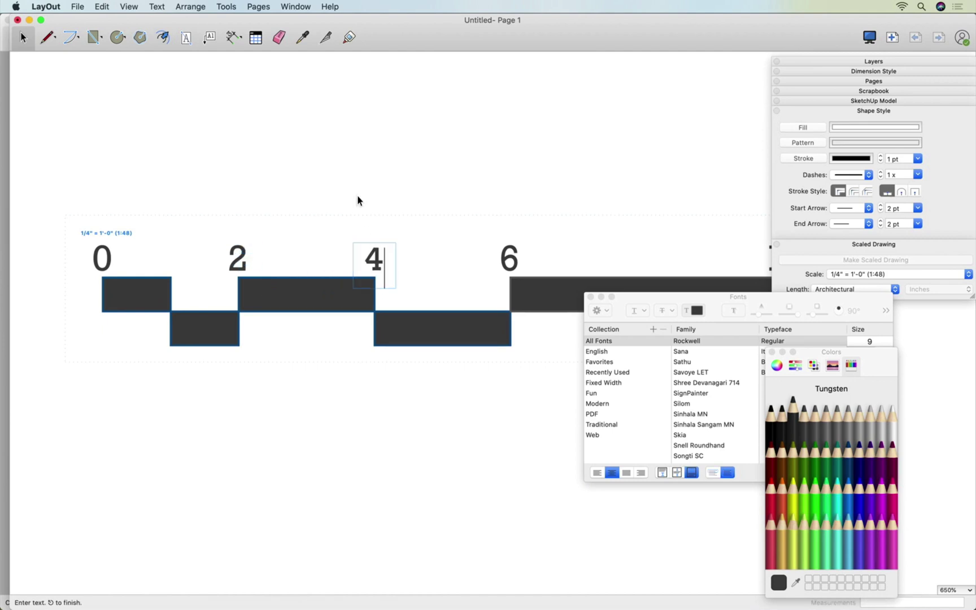
{"action": "left_click", "coordinate": [277, 423]}
{"action": "scroll", "coordinate": [277, 422], "scroll_direction": "down", "scroll_amount": 2}
Select the whole scale bar group and nudge it slightly upward
{"action": "scroll", "coordinate": [277, 423], "scroll_direction": "down", "scroll_amount": 2}
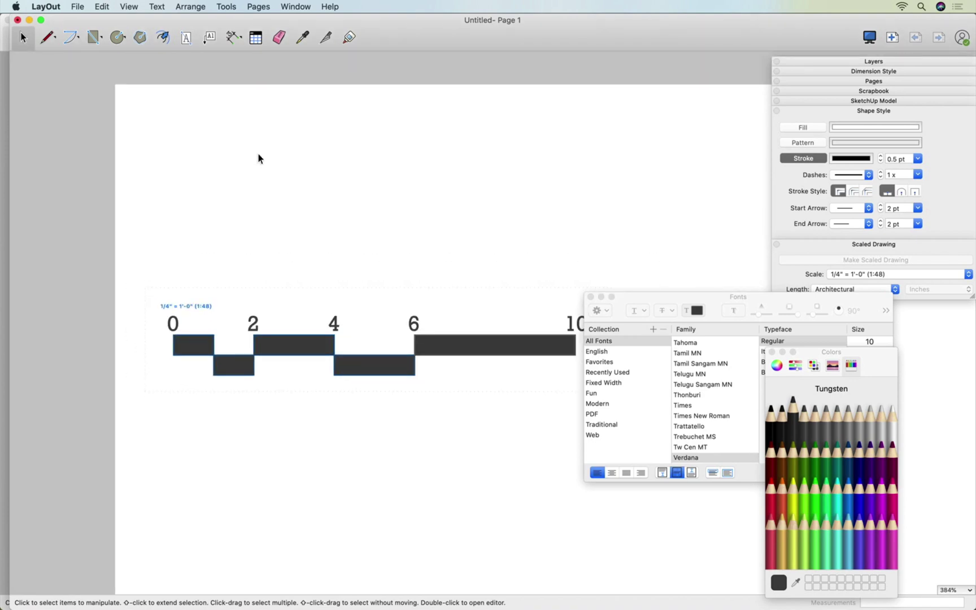
{"action": "scroll", "coordinate": [257, 153], "scroll_direction": "down", "scroll_amount": 2}
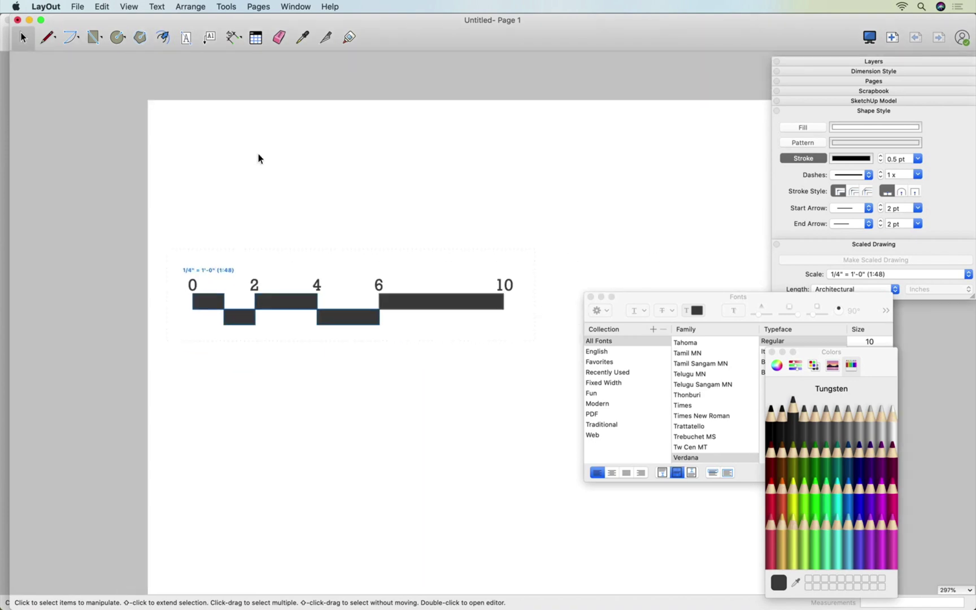
{"action": "left_click", "coordinate": [195, 283]}
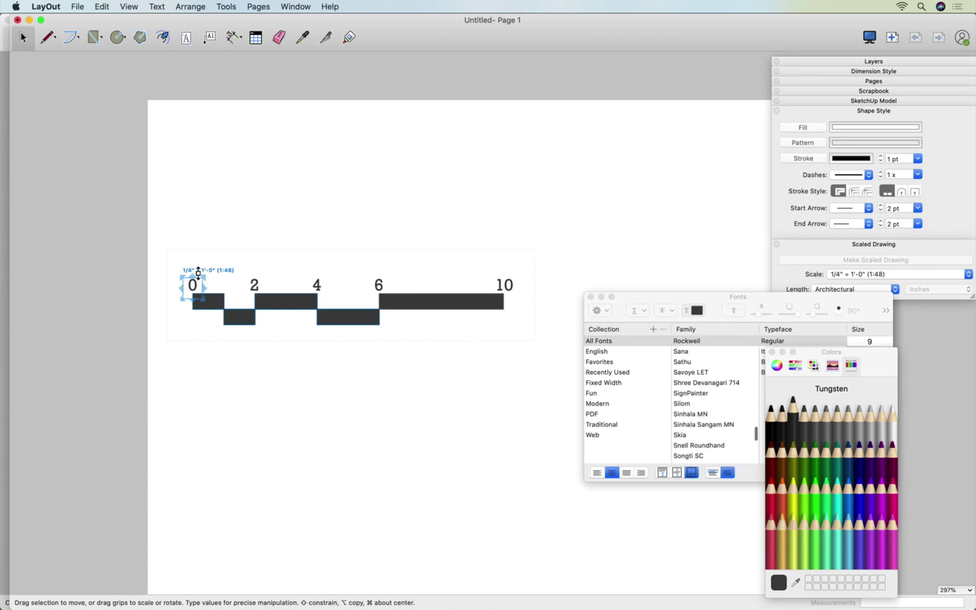
{"action": "left_click", "coordinate": [202, 270]}
{"action": "left_click", "coordinate": [136, 203]}
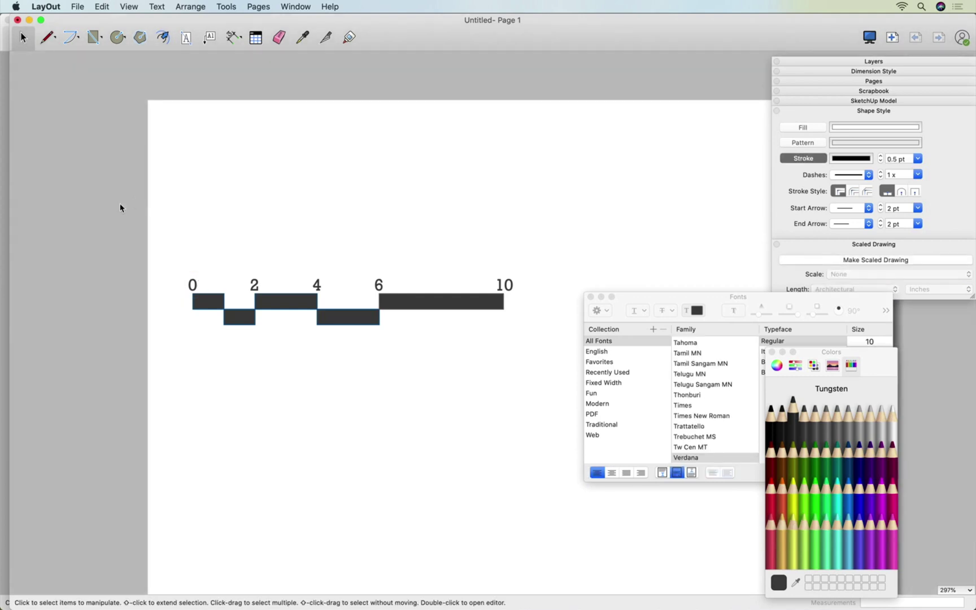
{"action": "left_click", "coordinate": [208, 303]}
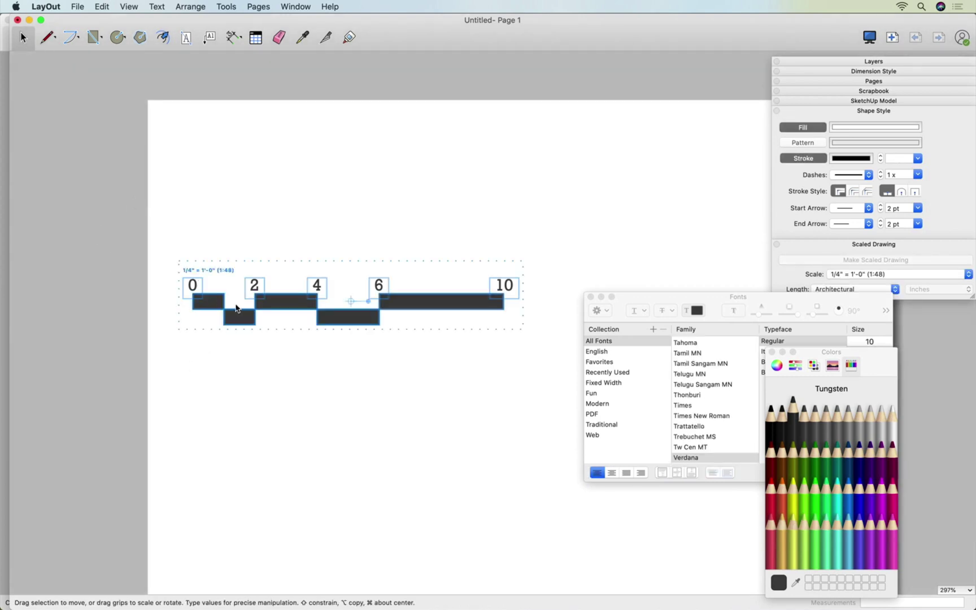
{"action": "left_click_drag", "start_coordinate": [235, 305], "coordinate": [237, 304]}
{"action": "key", "text": "Up"}
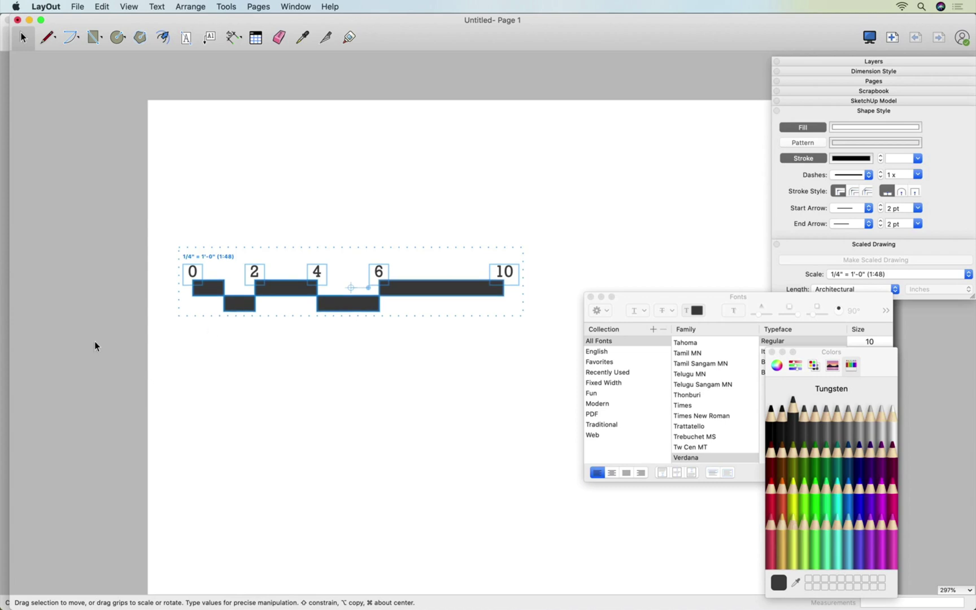
{"action": "left_click", "coordinate": [94, 346]}
Double-click a bar block to enter the scale bar group for editing
{"action": "double_click", "coordinate": [205, 293]}
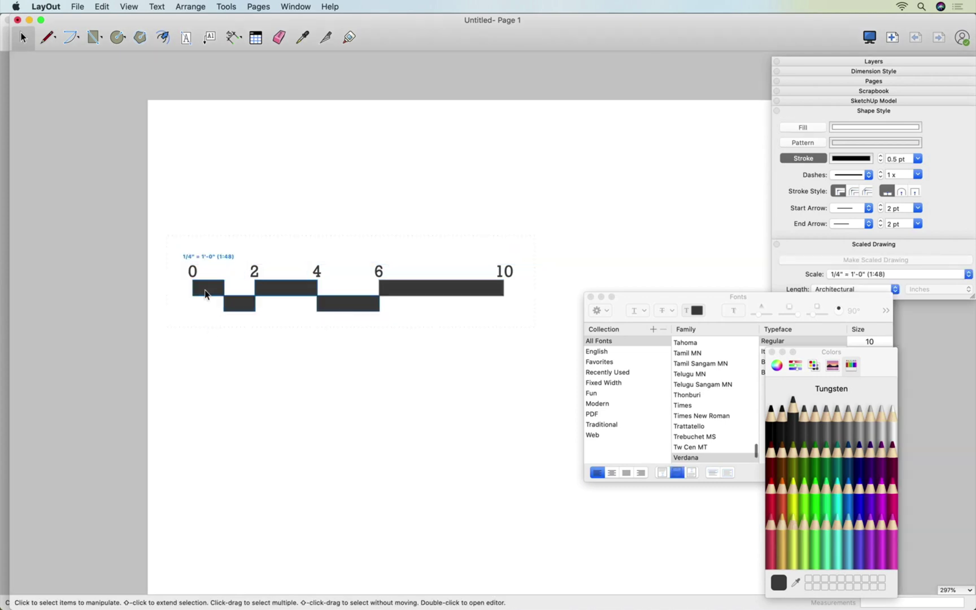
{"action": "scroll", "coordinate": [202, 311], "scroll_direction": "up", "scroll_amount": 3}
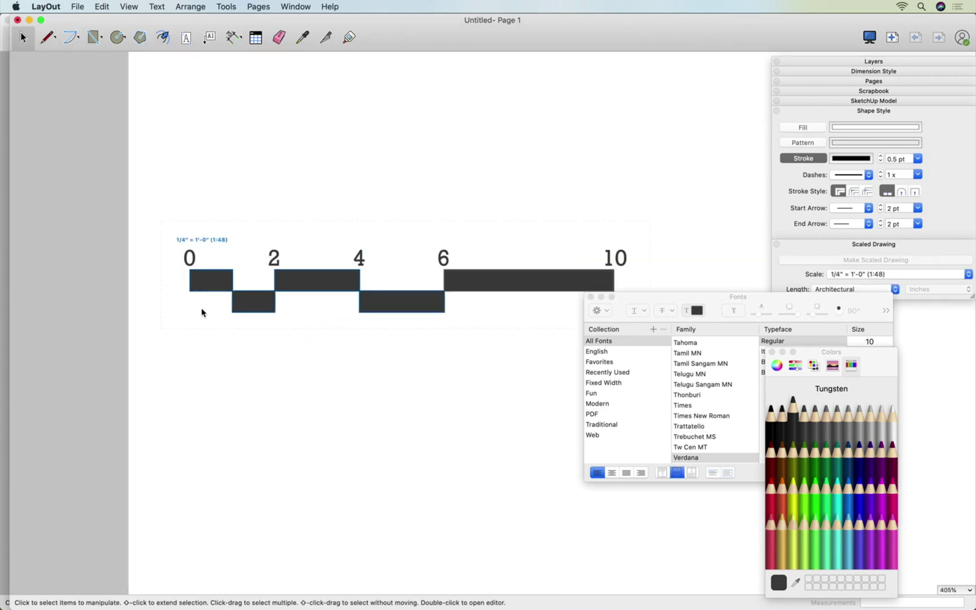
{"action": "scroll", "coordinate": [202, 312], "scroll_direction": "up", "scroll_amount": 1}
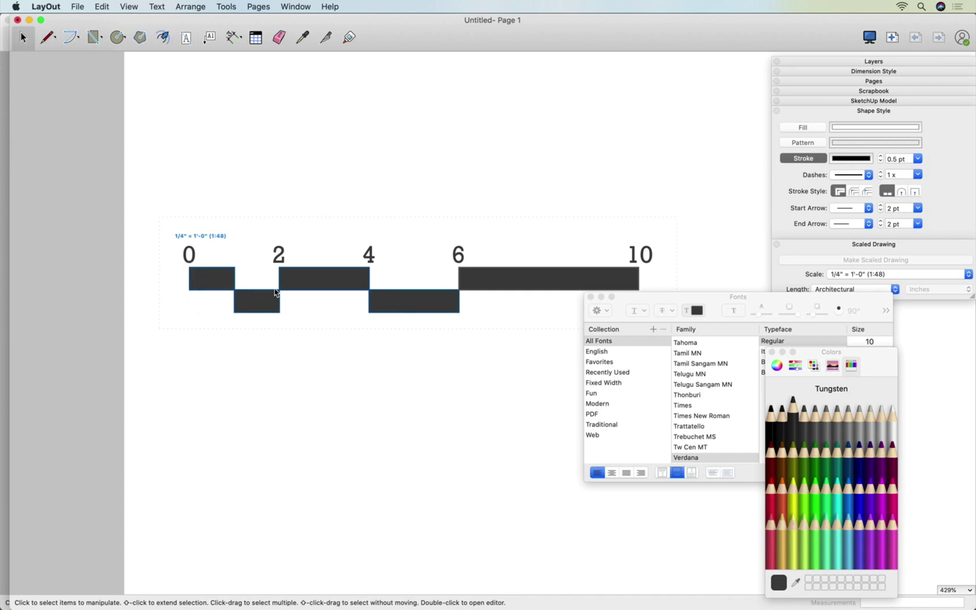
Type the caption 'Scale 1/4" = 1'-0"' below the scale bar, correcting the initial typo
{"action": "key", "text": "t"}
{"action": "left_click", "coordinate": [193, 321]}
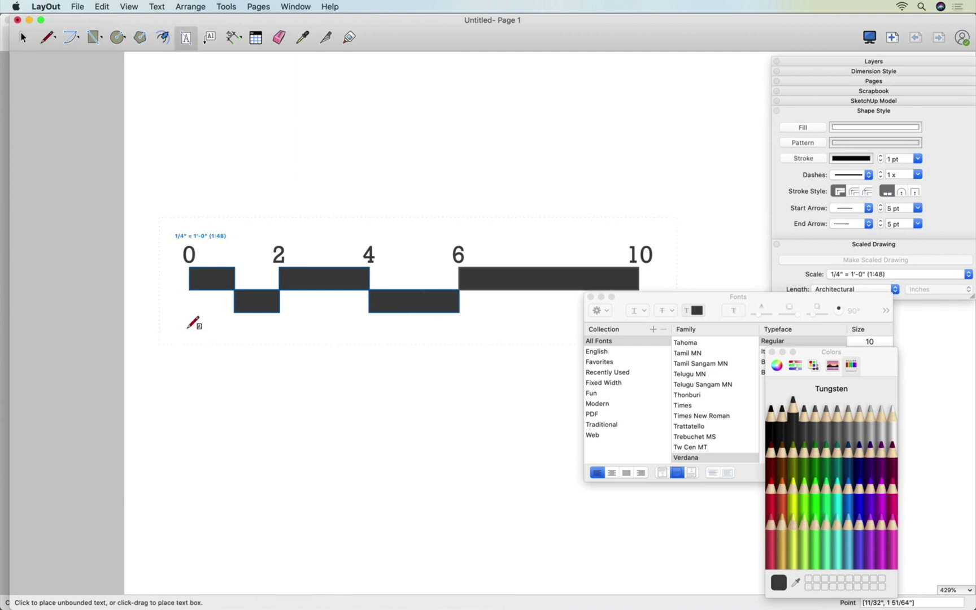
{"action": "type", "text": "Scal"}
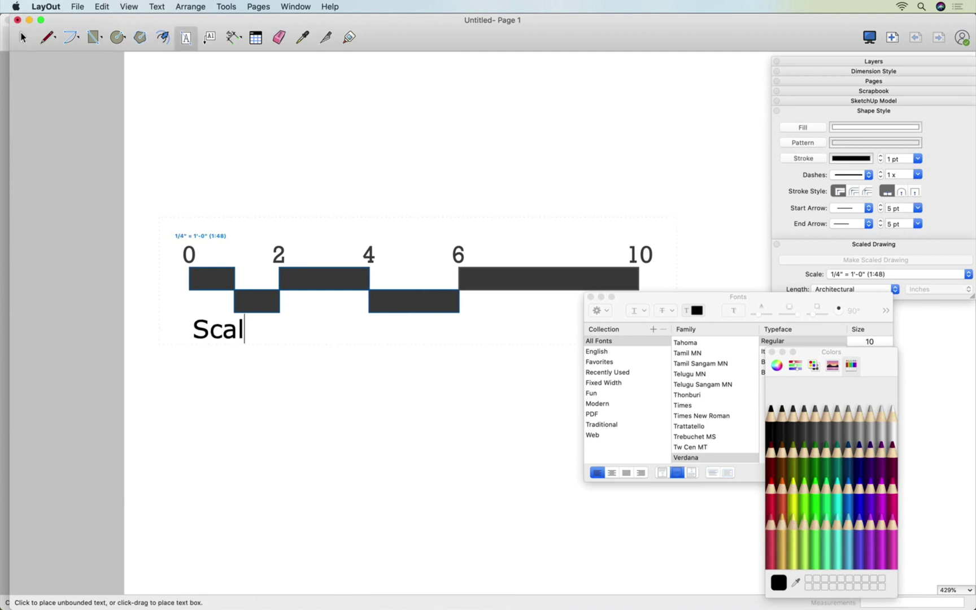
{"action": "type", "text": "e = 1/4\""}
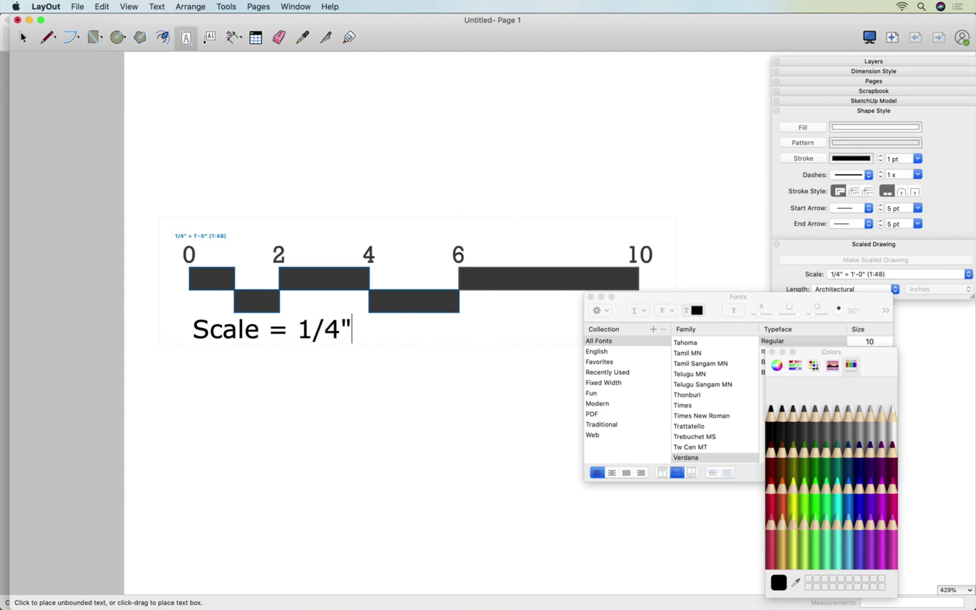
{"action": "key", "text": "BackSpace"}
{"action": "key", "text": "BackSpace"}
{"action": "key", "text": "BackSpace"}
{"action": "key", "text": "BackSpace"}
{"action": "key", "text": "BackSpace"}
{"action": "key", "text": "BackSpace"}
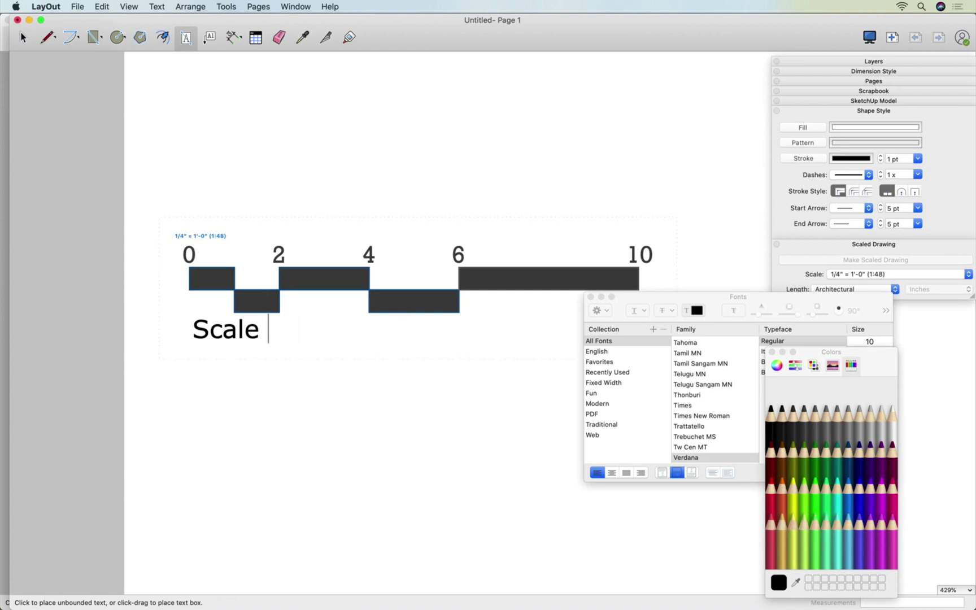
{"action": "type", "text": "1/4\""}
{"action": "type", "text": " = 1'-0"}
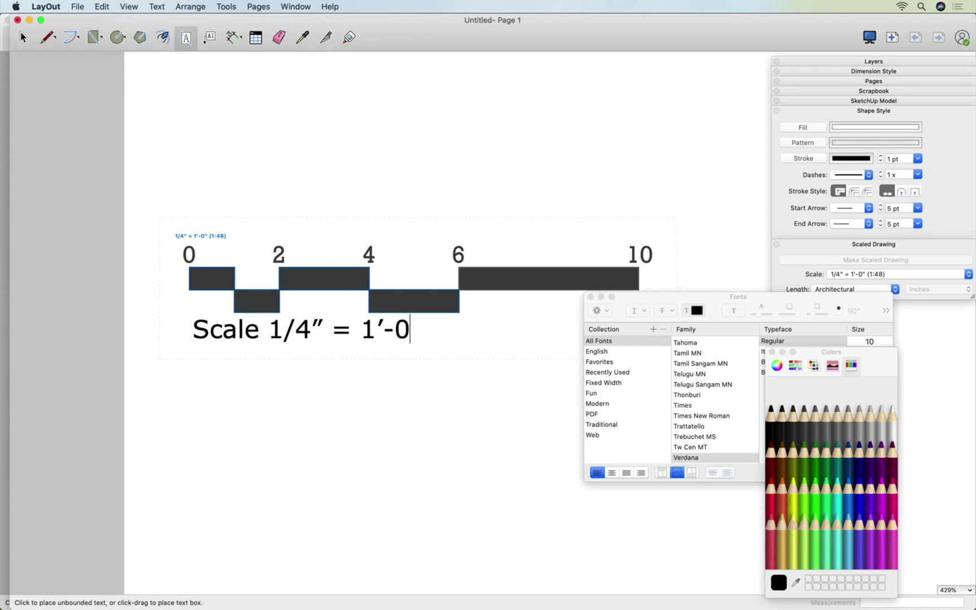
{"action": "type", "text": "\""}
Copy the 2 label's Rockwell style onto the caption with the Style eyedropper
{"action": "left_click", "coordinate": [302, 37]}
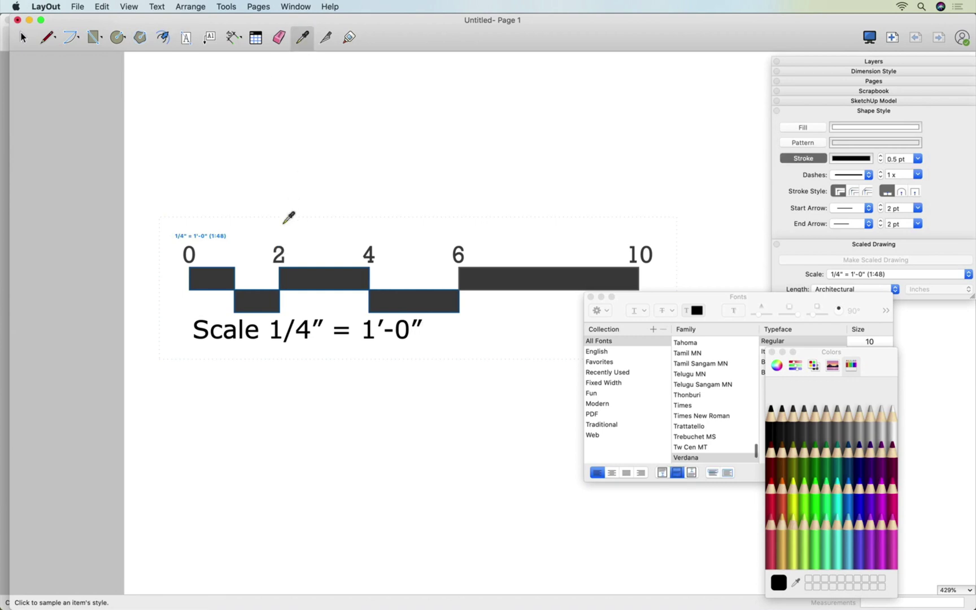
{"action": "left_click", "coordinate": [279, 251]}
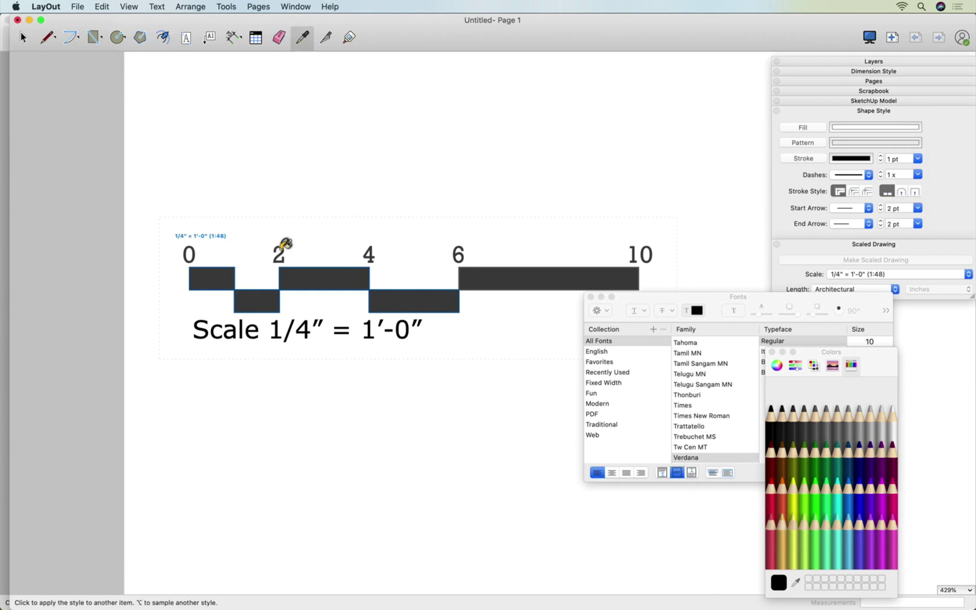
{"action": "left_click", "coordinate": [303, 38]}
{"action": "left_click", "coordinate": [280, 252]}
{"action": "key", "text": "space"}
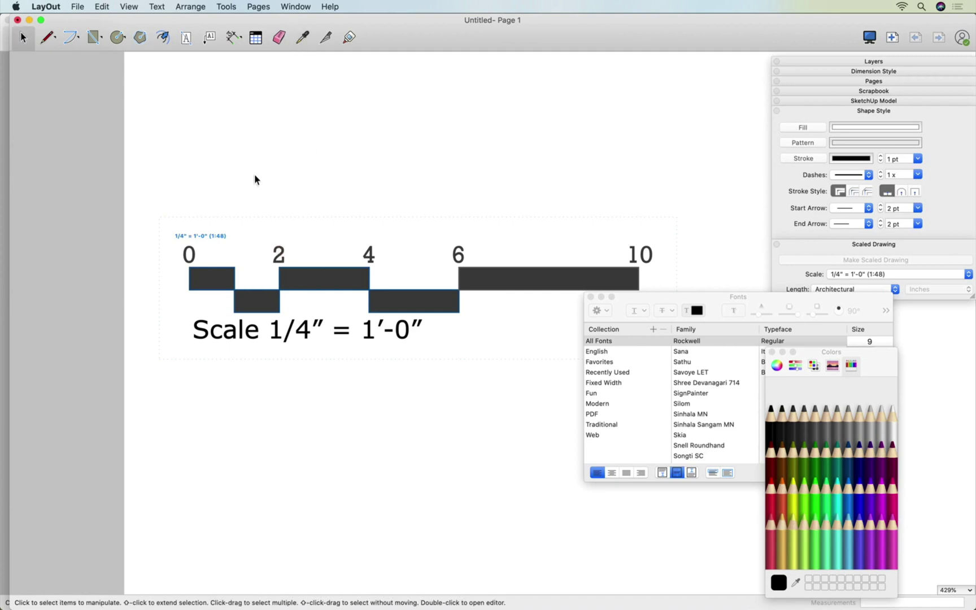
{"action": "left_click", "coordinate": [252, 166]}
{"action": "left_click", "coordinate": [303, 37]}
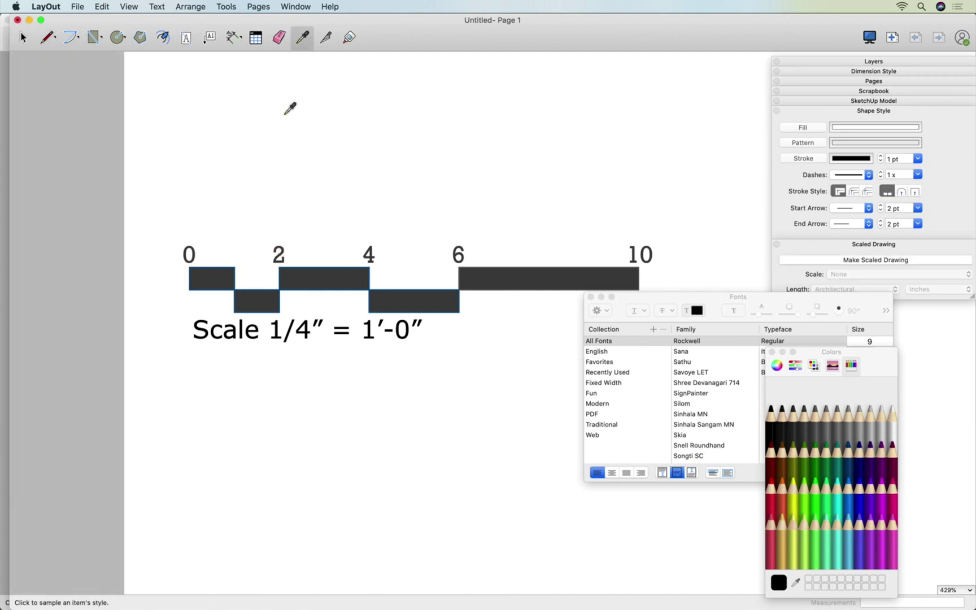
{"action": "left_click", "coordinate": [279, 252]}
{"action": "left_click", "coordinate": [275, 326]}
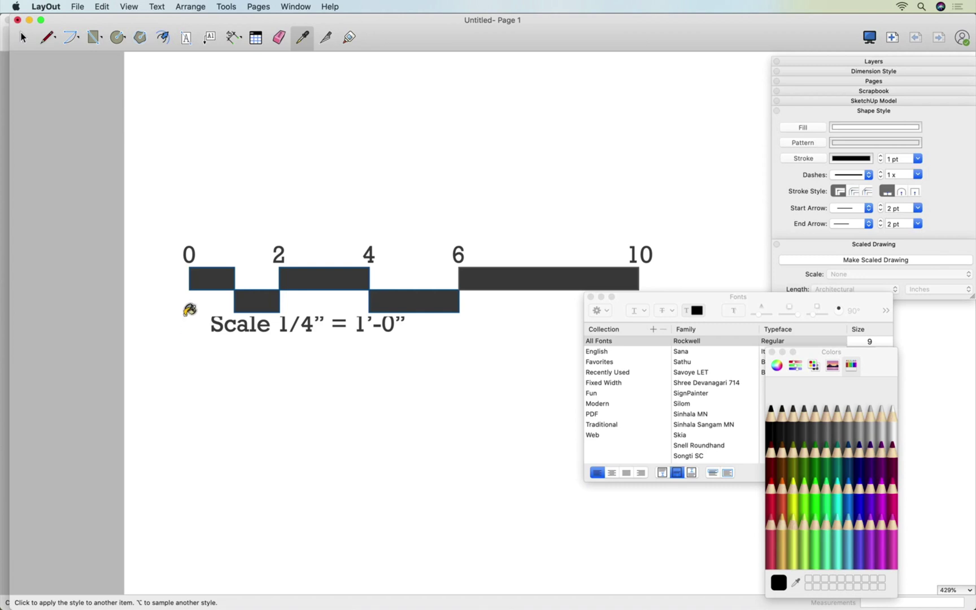
{"action": "key", "text": "space"}
Move the caption left under the bar and nudge it down
{"action": "left_click", "coordinate": [261, 311]}
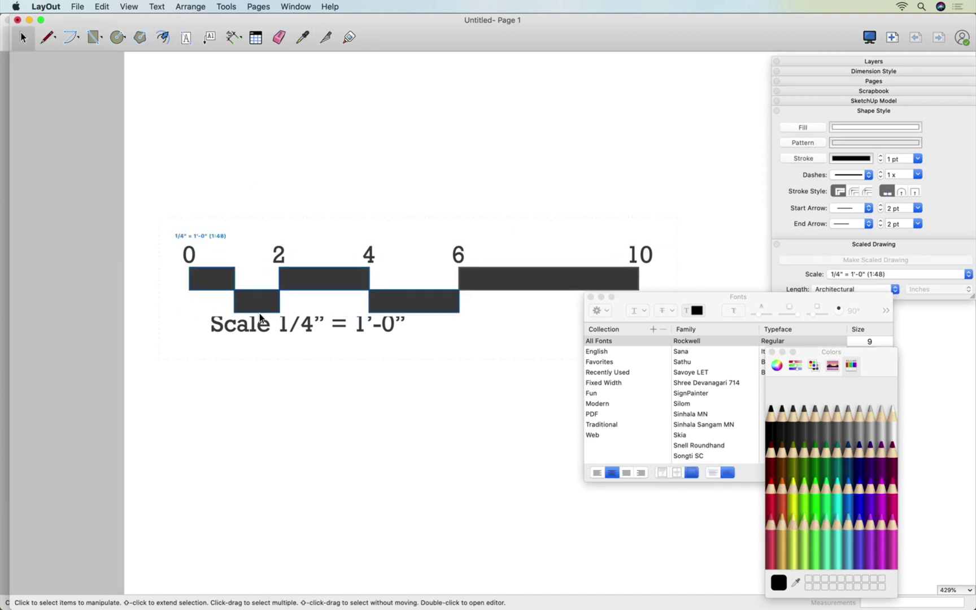
{"action": "double_click", "coordinate": [259, 331]}
{"action": "left_click_drag", "start_coordinate": [307, 329], "coordinate": [257, 328]}
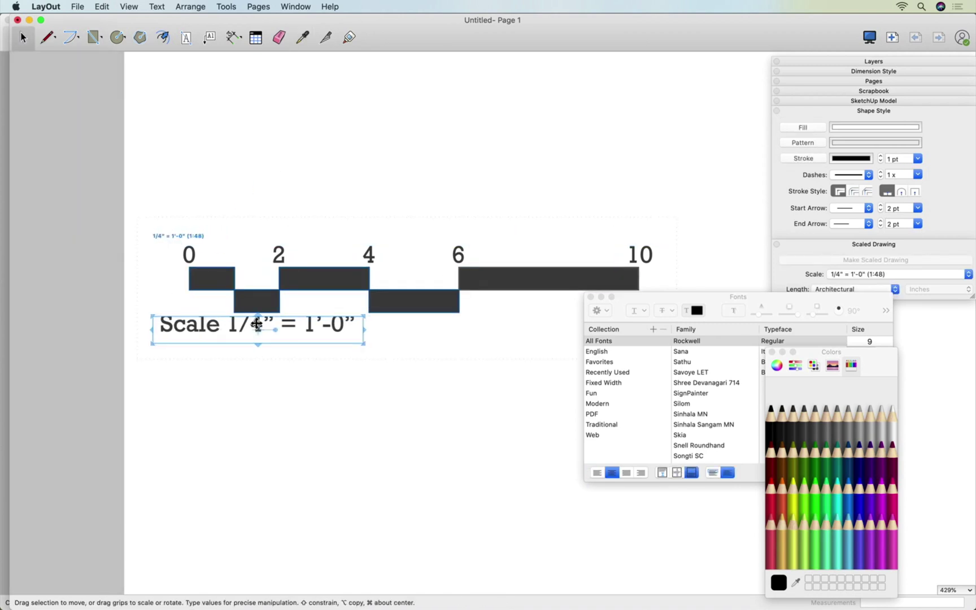
{"action": "key", "text": "Down"}
{"action": "key", "text": "Down"}
{"action": "key", "text": "Down"}
{"action": "key", "text": "Down"}
Nudge the caption right and left to align it beneath the bar
{"action": "key", "text": "Right"}
{"action": "key", "text": "Right"}
{"action": "key", "text": "Right"}
{"action": "key", "text": "Right"}
{"action": "key", "text": "Right"}
{"action": "key", "text": "Right"}
{"action": "key", "text": "Right"}
{"action": "key", "text": "Right"}
{"action": "key", "text": "Left"}
{"action": "key", "text": "Left"}
{"action": "key", "text": "Left"}
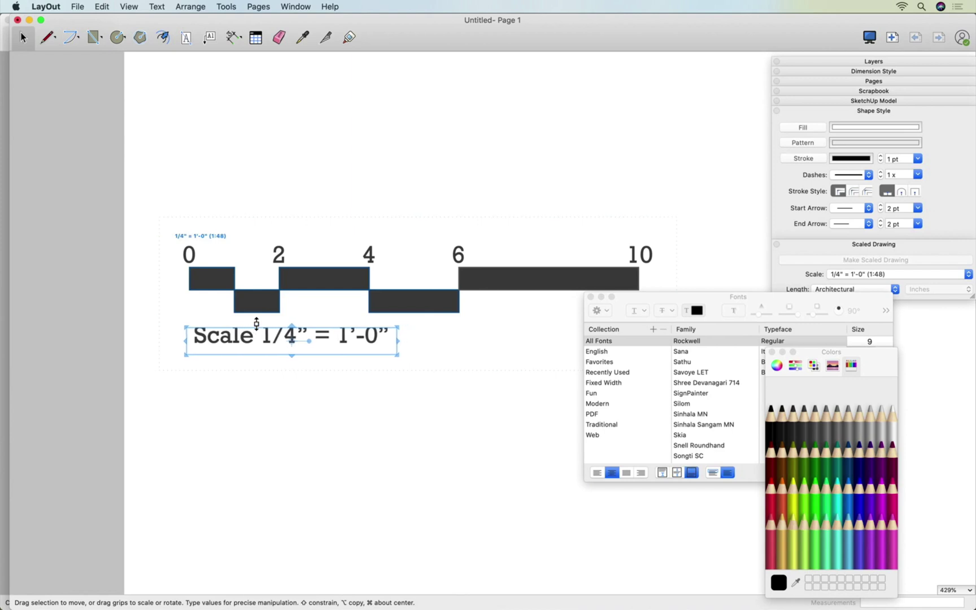
{"action": "left_click", "coordinate": [196, 426]}
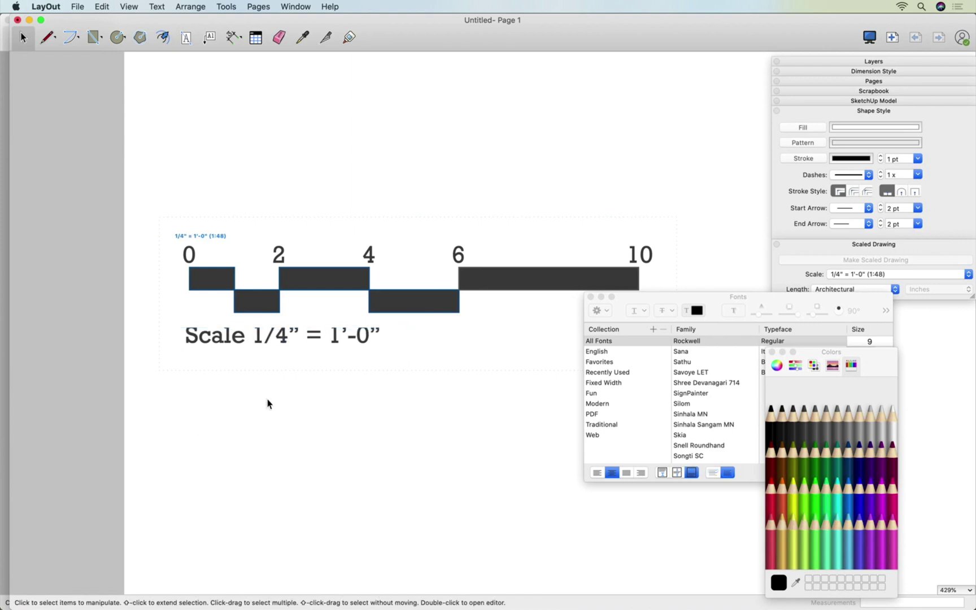
{"action": "left_click", "coordinate": [246, 339]}
{"action": "left_click", "coordinate": [228, 402]}
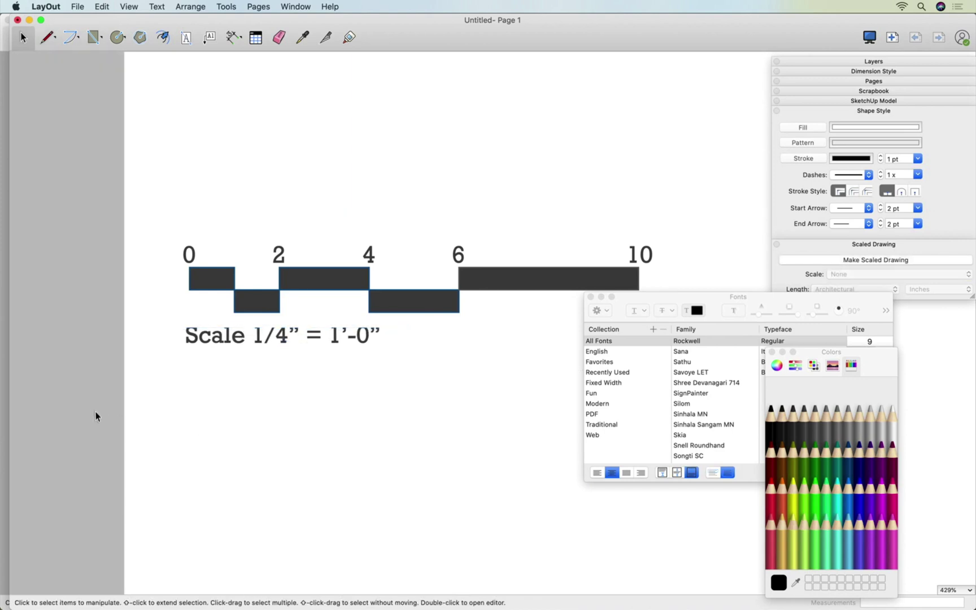
{"action": "left_click", "coordinate": [223, 332]}
{"action": "key", "text": "Escape"}
{"action": "left_click", "coordinate": [228, 338]}
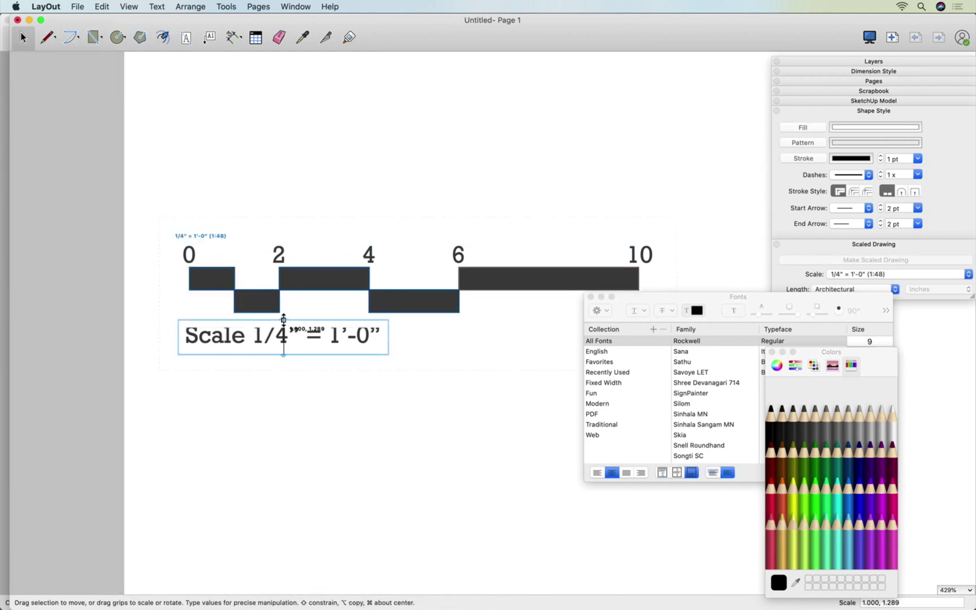
{"action": "left_click", "coordinate": [230, 407]}
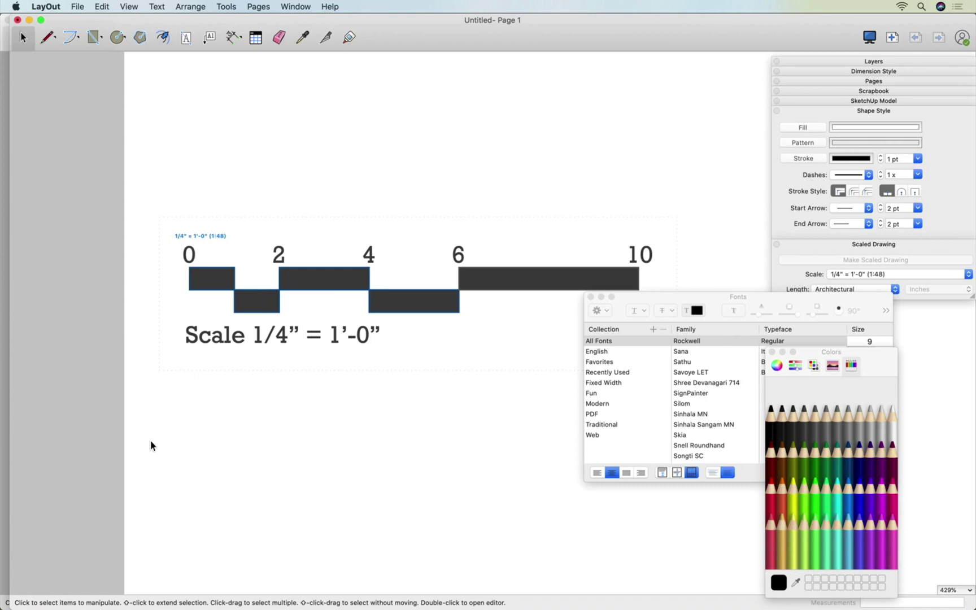
Nudge the whole 1/4" scale-bar group upward and close the Fonts window
{"action": "scroll", "coordinate": [180, 414], "scroll_direction": "down", "scroll_amount": 3}
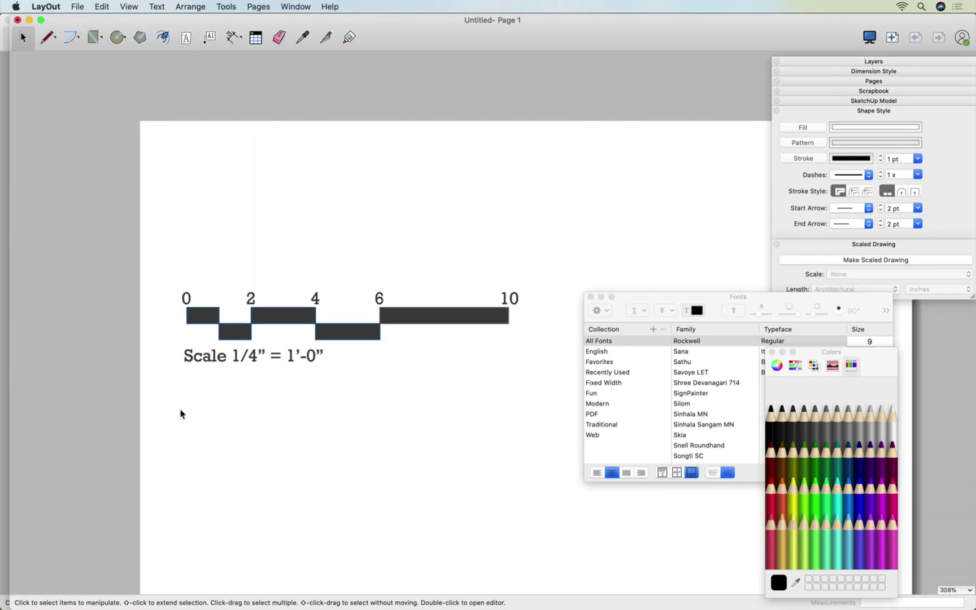
{"action": "left_click", "coordinate": [228, 357]}
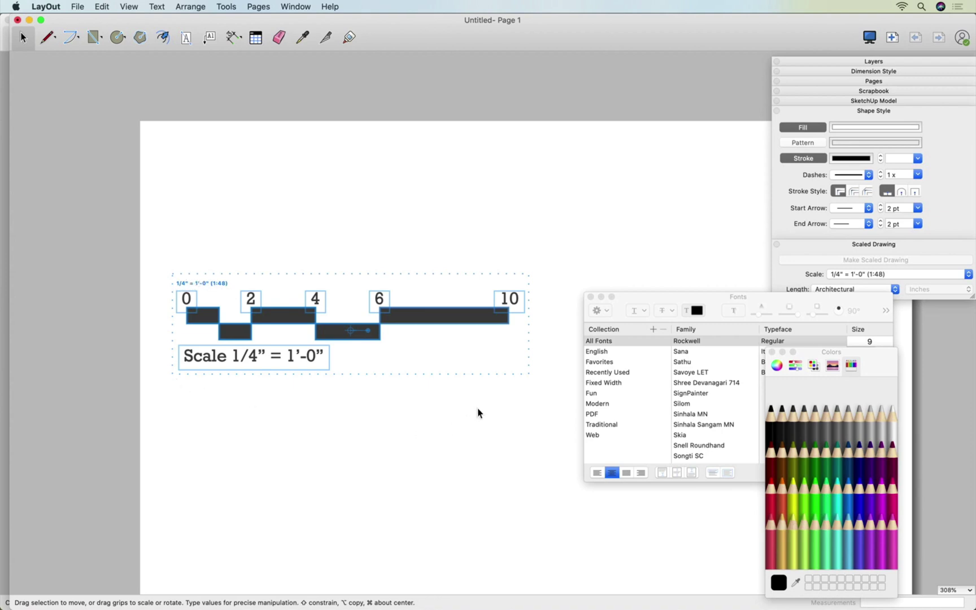
{"action": "key", "text": "Up"}
{"action": "key", "text": "Up"}
{"action": "key", "text": "Up"}
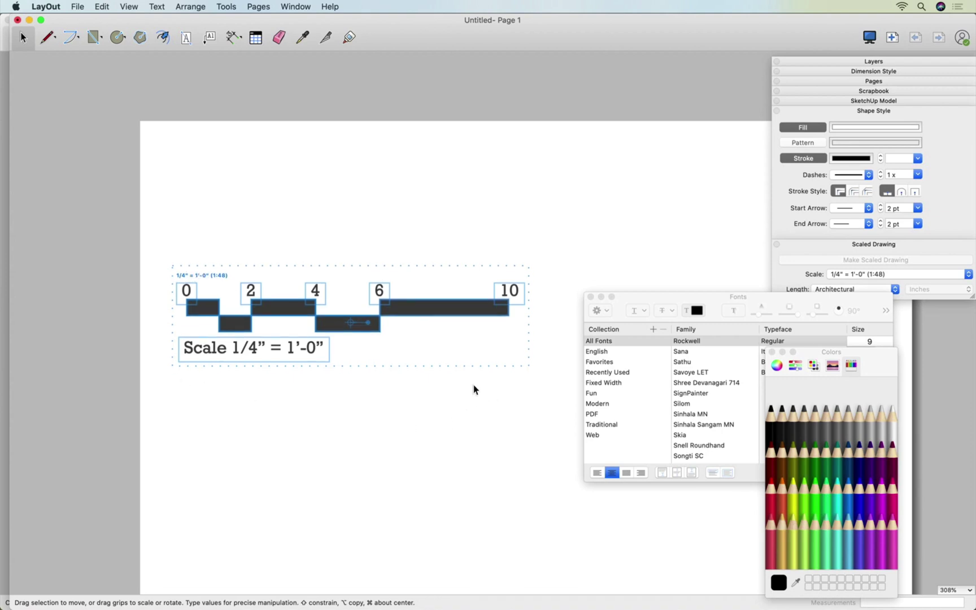
{"action": "left_click", "coordinate": [366, 438]}
{"action": "left_click", "coordinate": [219, 347]}
{"action": "left_click", "coordinate": [199, 396]}
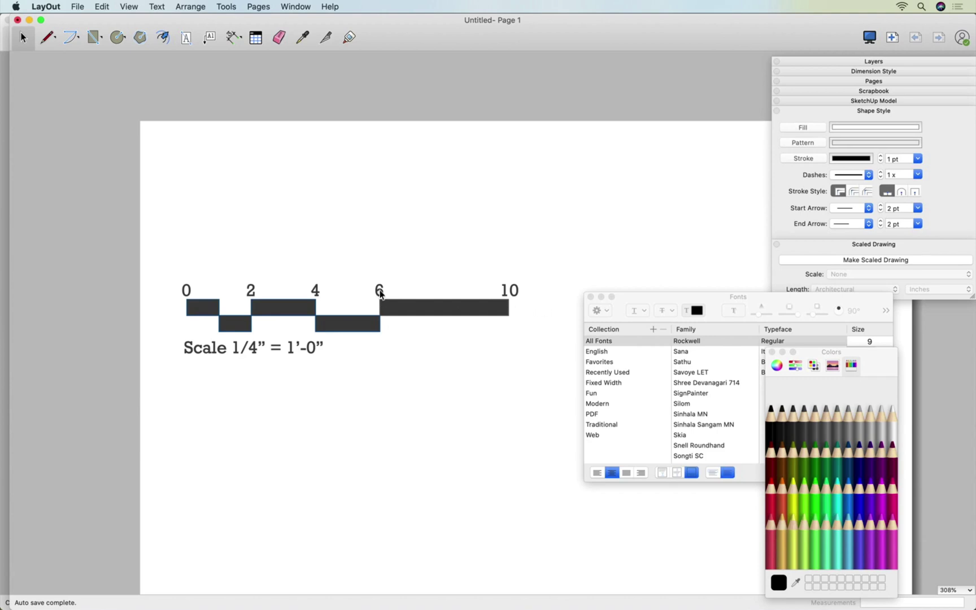
{"action": "left_click", "coordinate": [590, 296]}
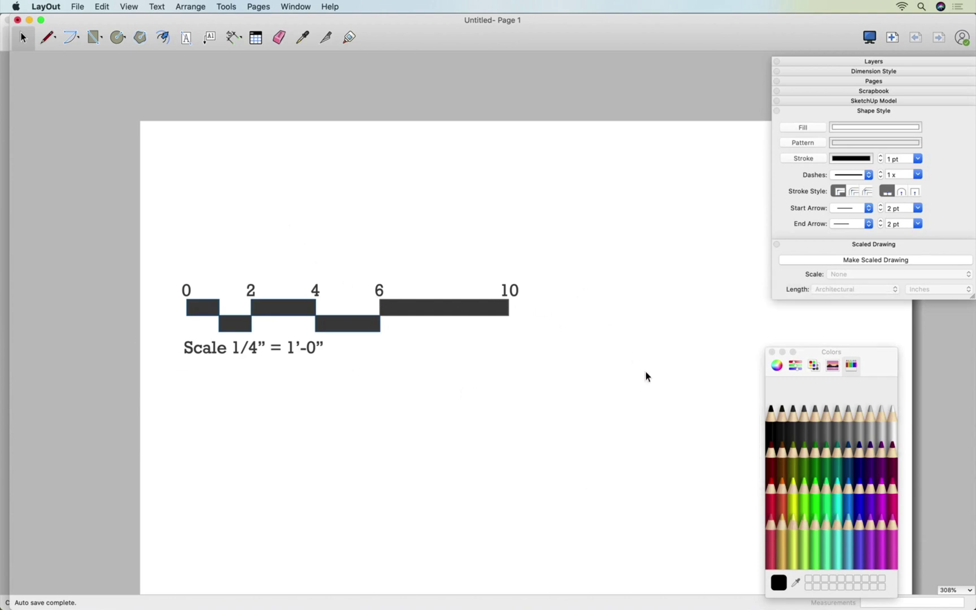
Close the Colors window and nudge the 1/4" scale-bar group up the page
{"action": "left_click", "coordinate": [772, 352]}
{"action": "scroll", "coordinate": [593, 186], "scroll_direction": "down", "scroll_amount": 3}
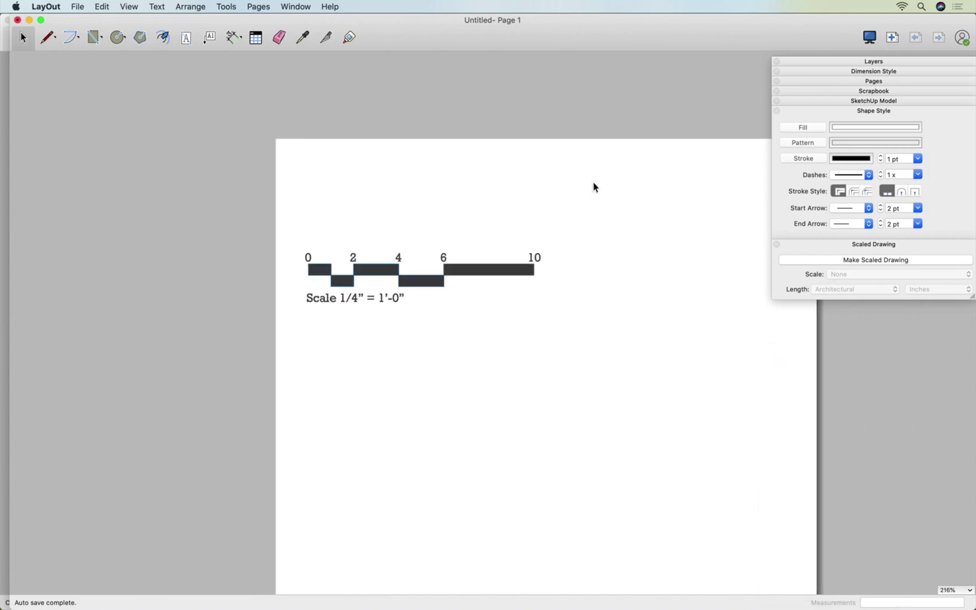
{"action": "scroll", "coordinate": [355, 213], "scroll_direction": "down", "scroll_amount": 2}
{"action": "left_click", "coordinate": [359, 255]}
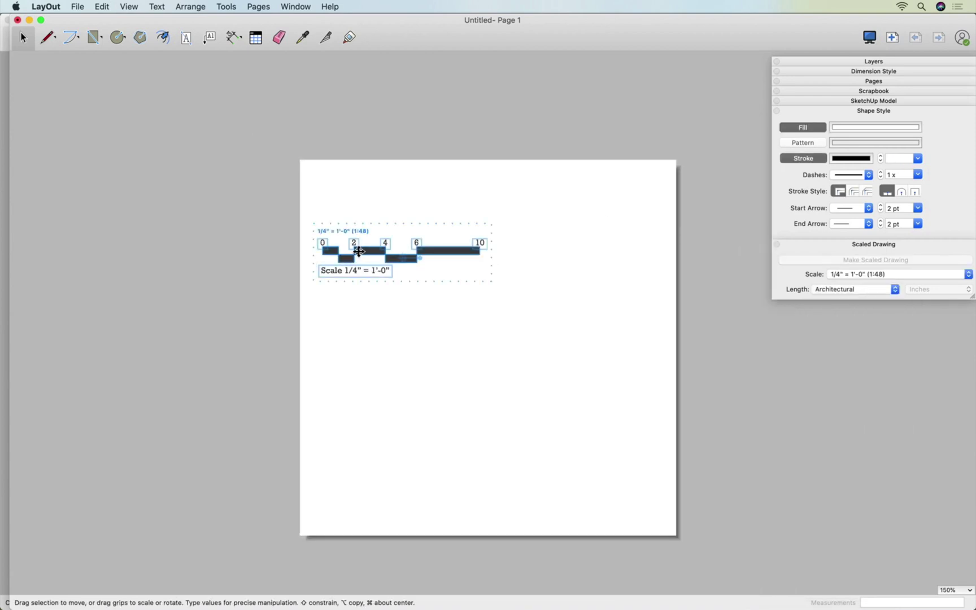
{"action": "key", "text": "Down"}
{"action": "key", "text": "Up"}
{"action": "key", "text": "Up"}
{"action": "key", "text": "Up"}
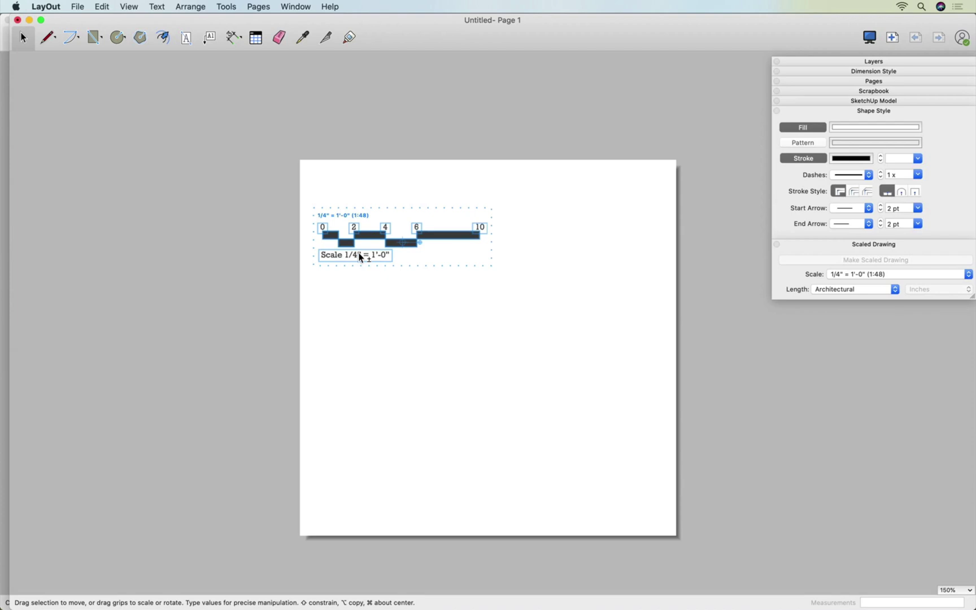
{"action": "left_click", "coordinate": [361, 279]}
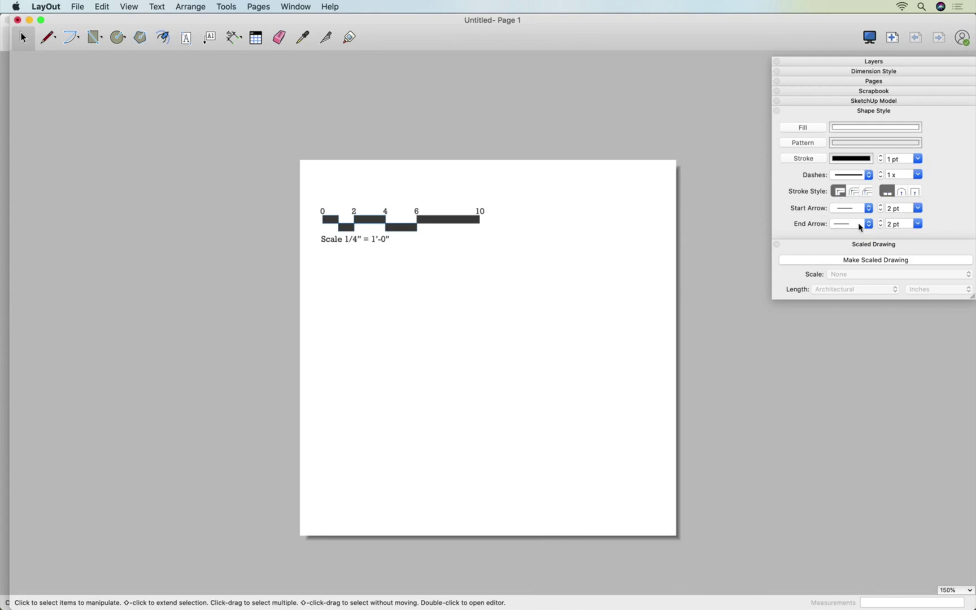
Check the Scales scrapbook panel, collapse the tray panels, and switch to the Scales document
{"action": "left_click", "coordinate": [864, 101]}
{"action": "left_click", "coordinate": [863, 101]}
{"action": "left_click", "coordinate": [862, 91]}
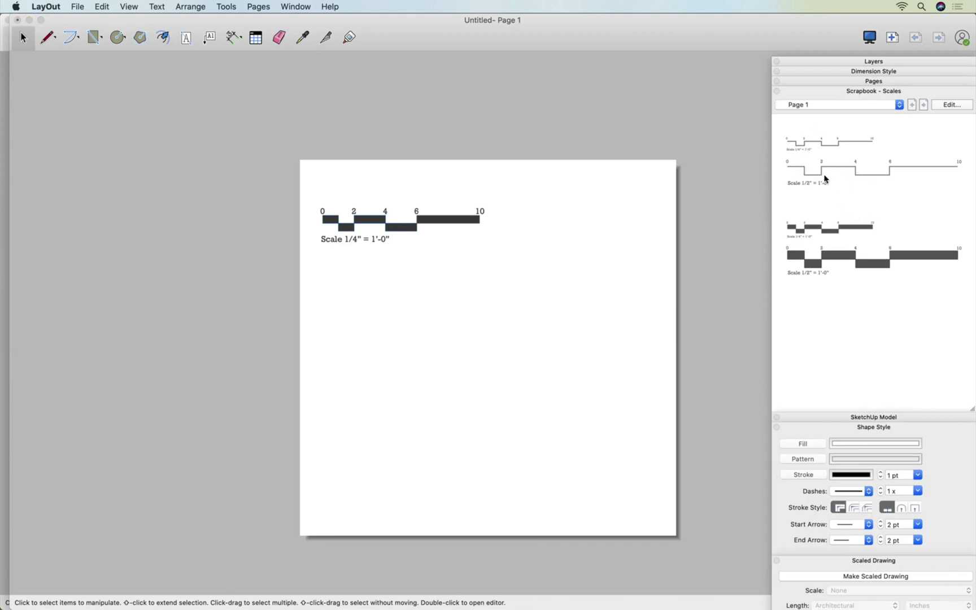
{"action": "left_click", "coordinate": [699, 242]}
{"action": "left_click", "coordinate": [830, 427]}
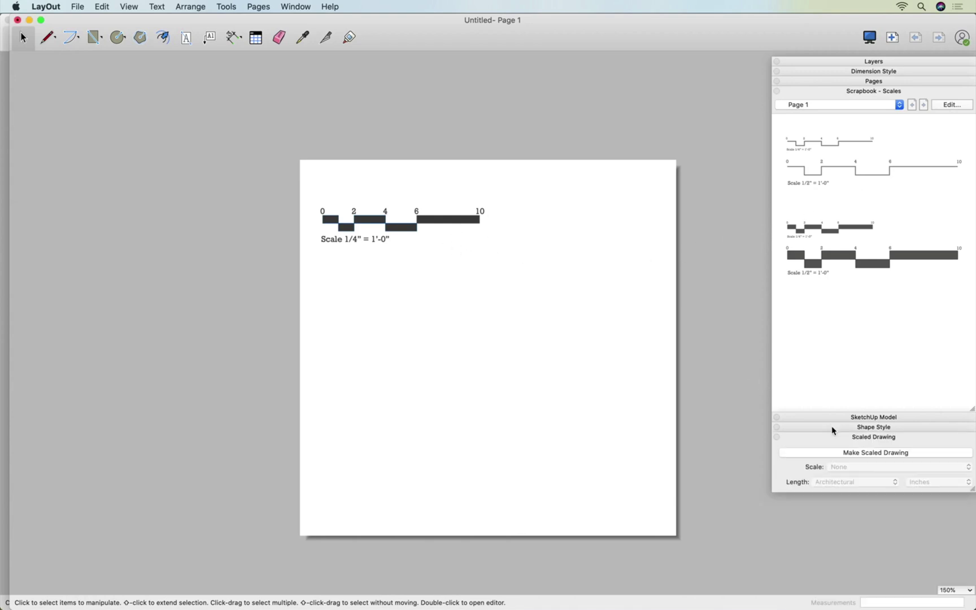
{"action": "left_click", "coordinate": [814, 93]}
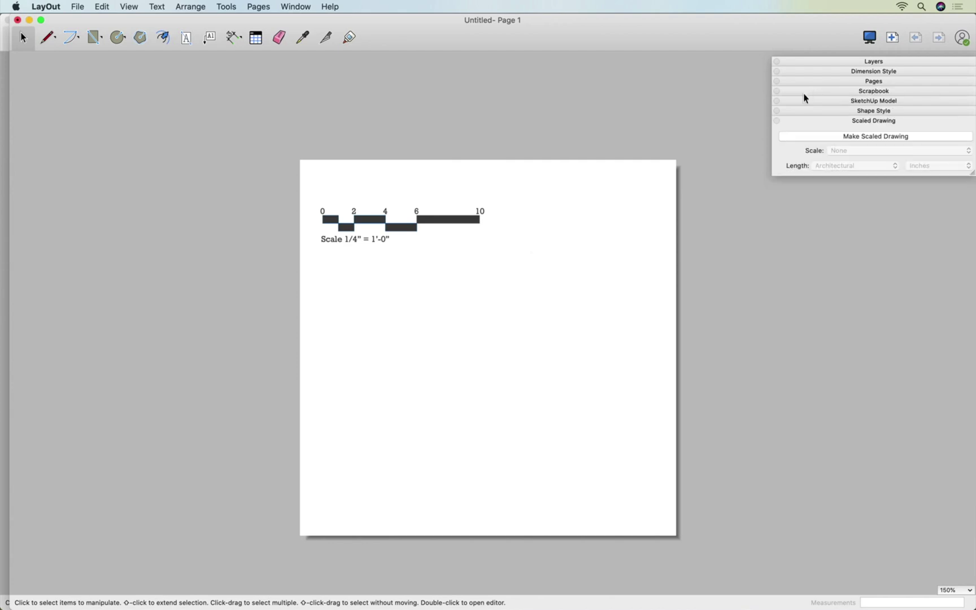
{"action": "left_click", "coordinate": [5, 303]}
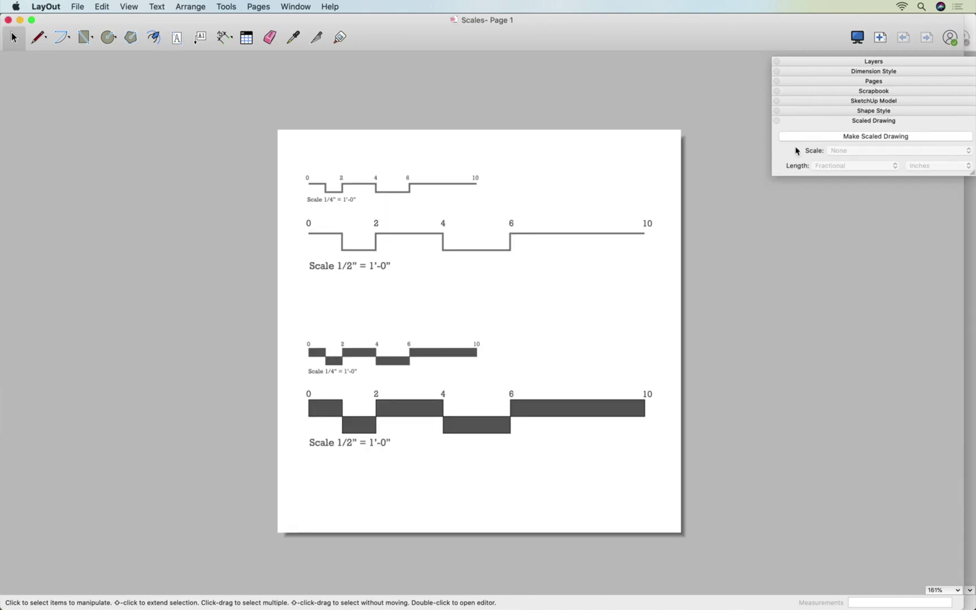
Add a new blank page and flip between Page 1 and Page 2
{"action": "left_click", "coordinate": [880, 37]}
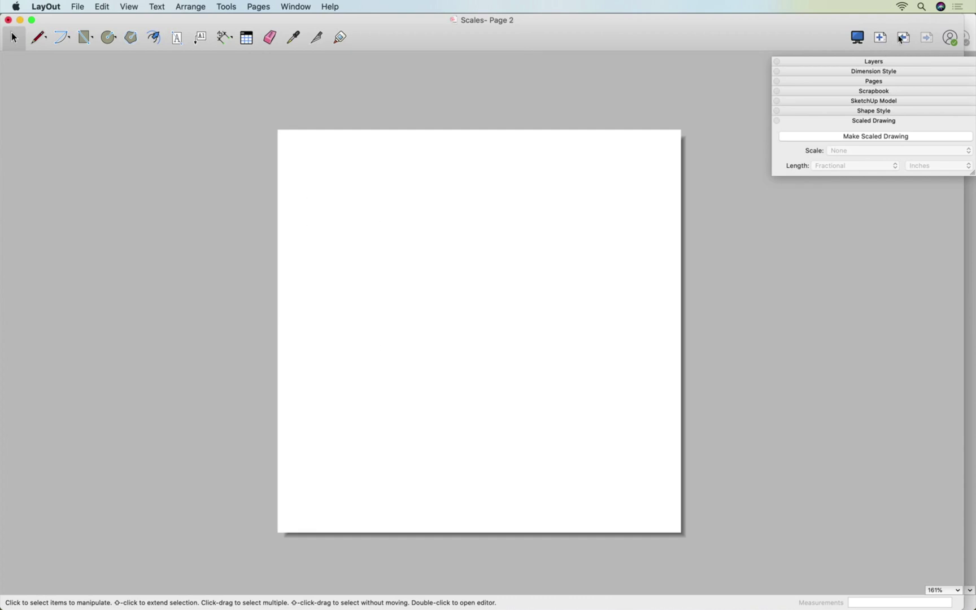
{"action": "left_click", "coordinate": [902, 38]}
{"action": "left_click", "coordinate": [926, 38]}
{"action": "left_click", "coordinate": [903, 39]}
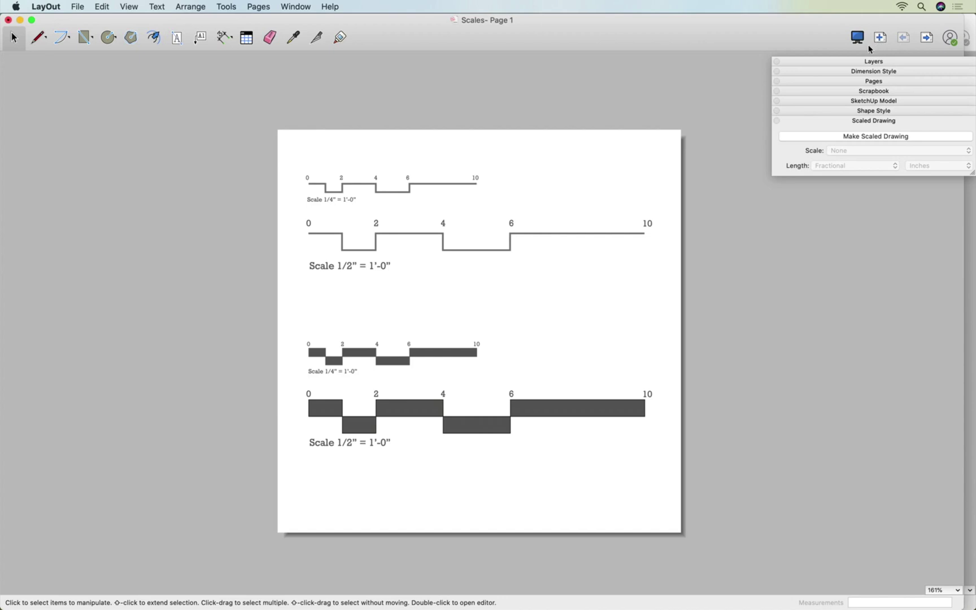
Delete the blank Page 2 in the Pages panel and collapse the tray panels
{"action": "left_click", "coordinate": [870, 84]}
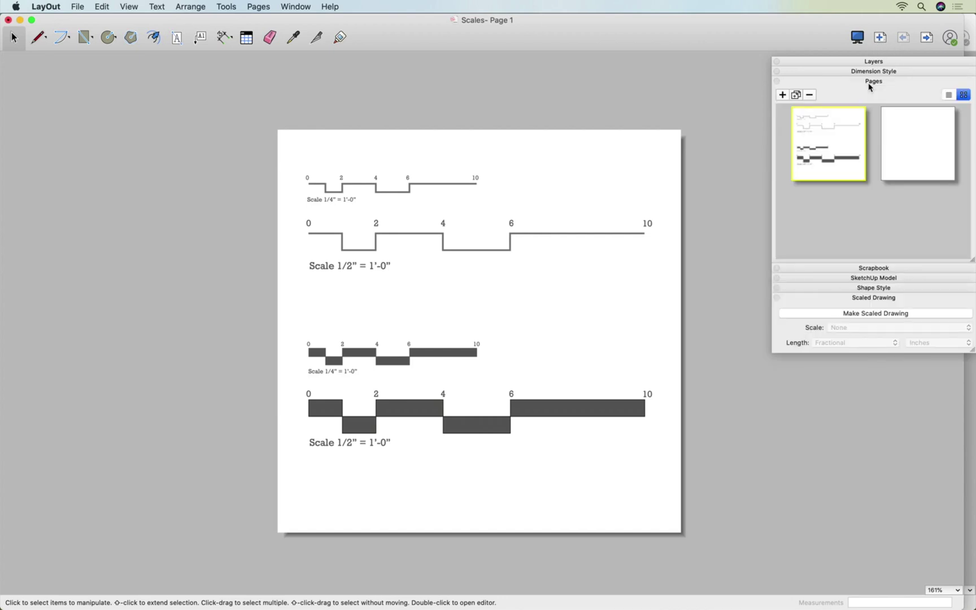
{"action": "left_click", "coordinate": [903, 142]}
{"action": "left_click", "coordinate": [808, 95]}
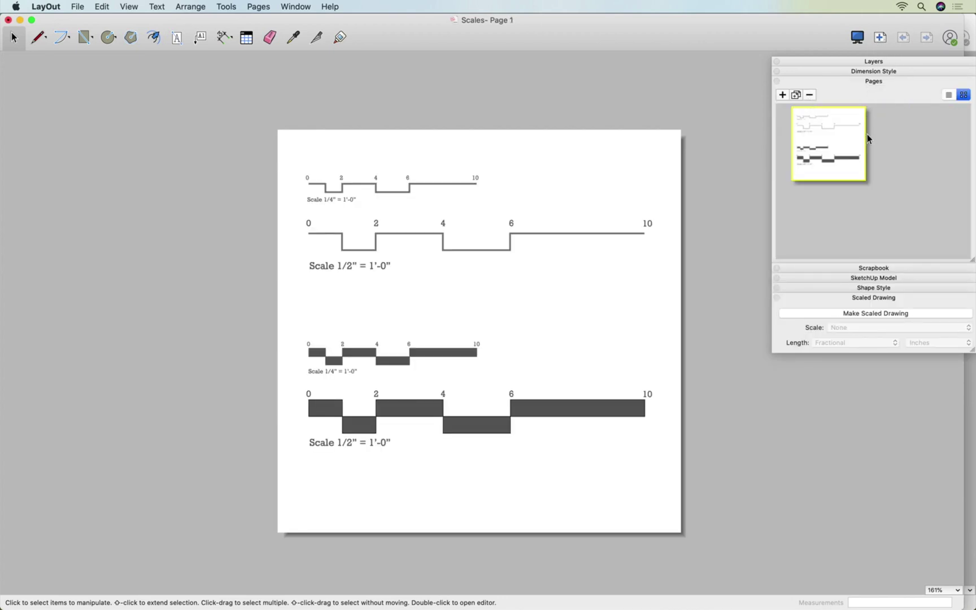
{"action": "left_click", "coordinate": [855, 83]}
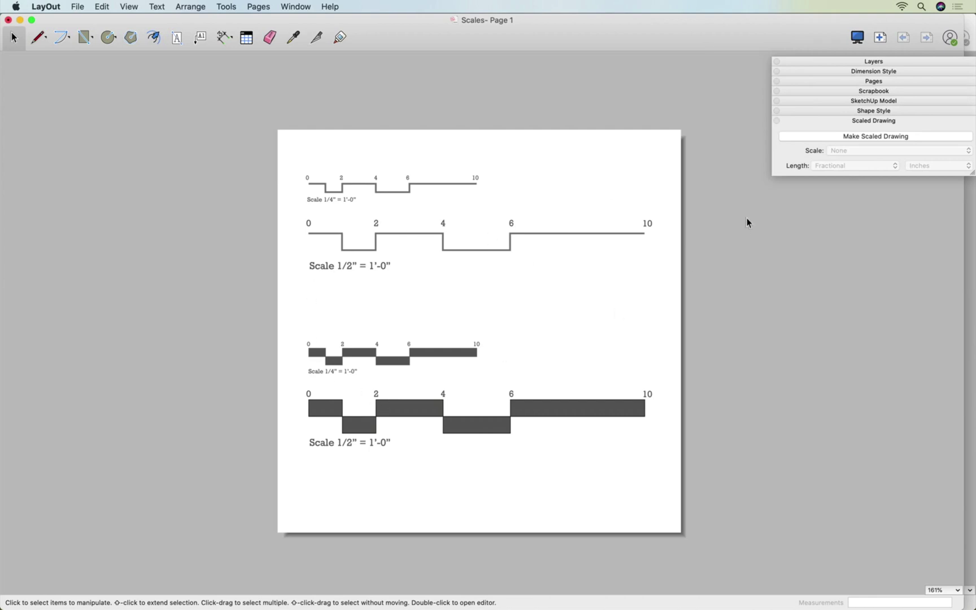
{"action": "left_click", "coordinate": [827, 121]}
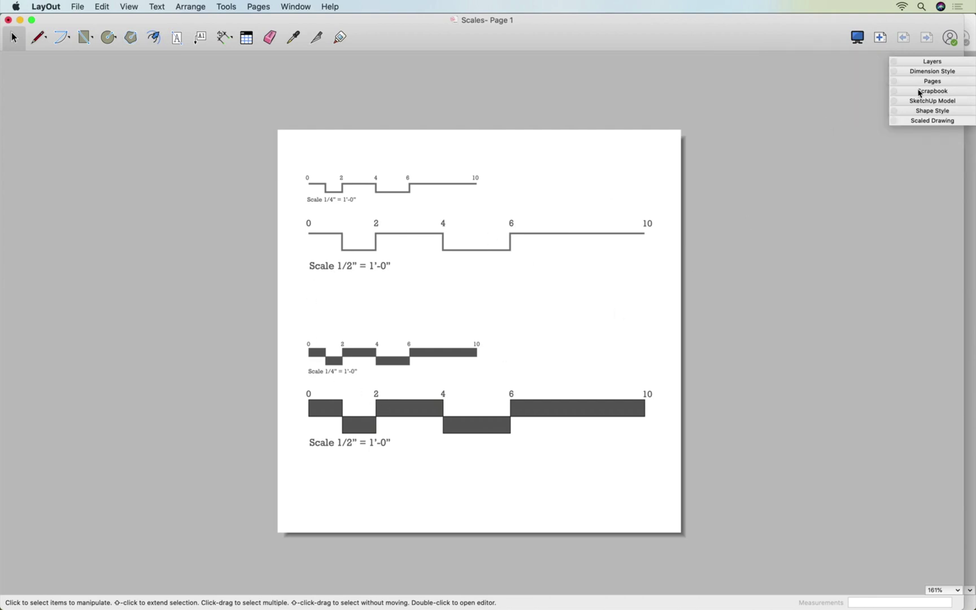
{"action": "left_click", "coordinate": [78, 7]}
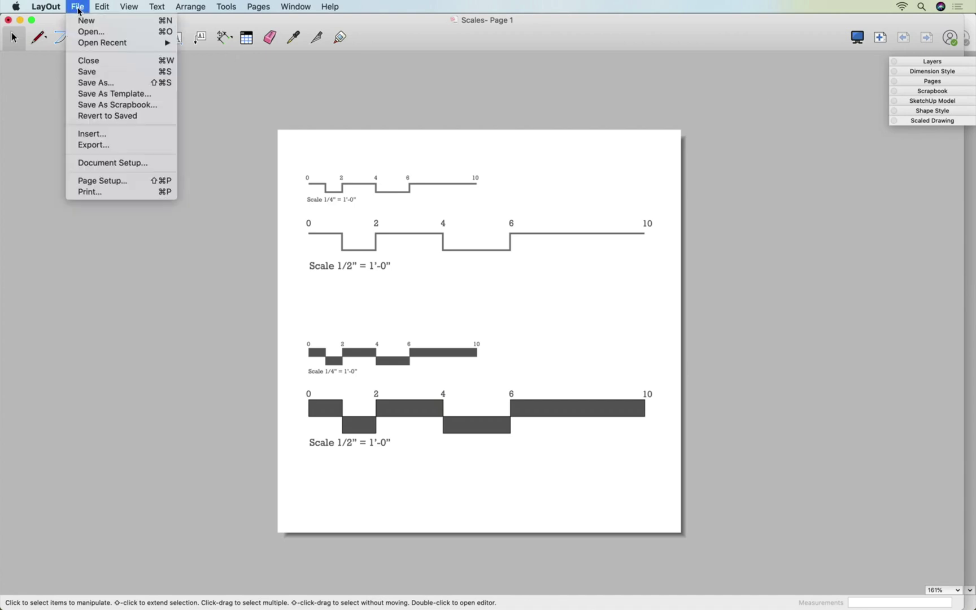
Save the document as a scrapbook named 'Scales'
{"action": "left_click", "coordinate": [91, 105]}
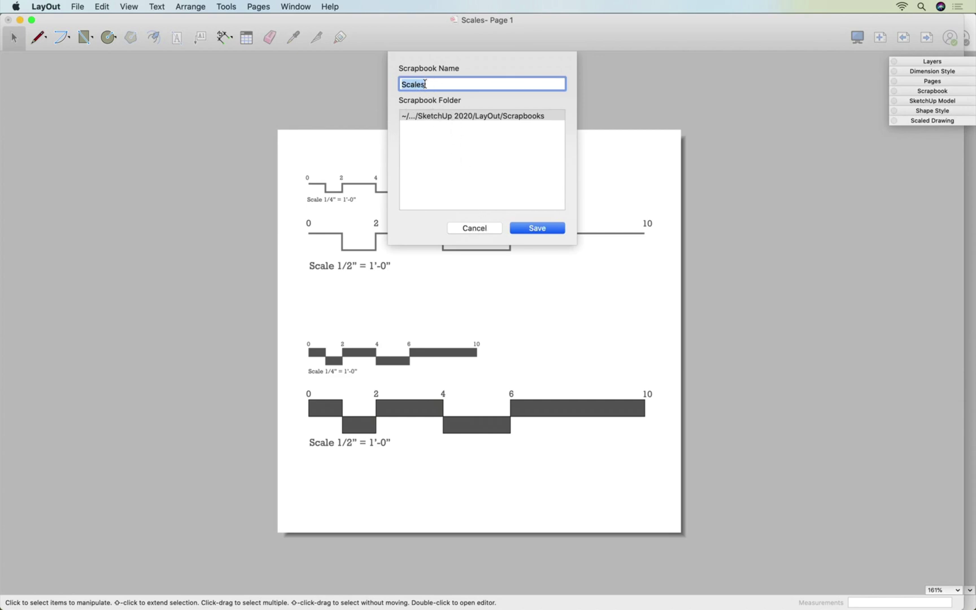
{"action": "left_click", "coordinate": [492, 229]}
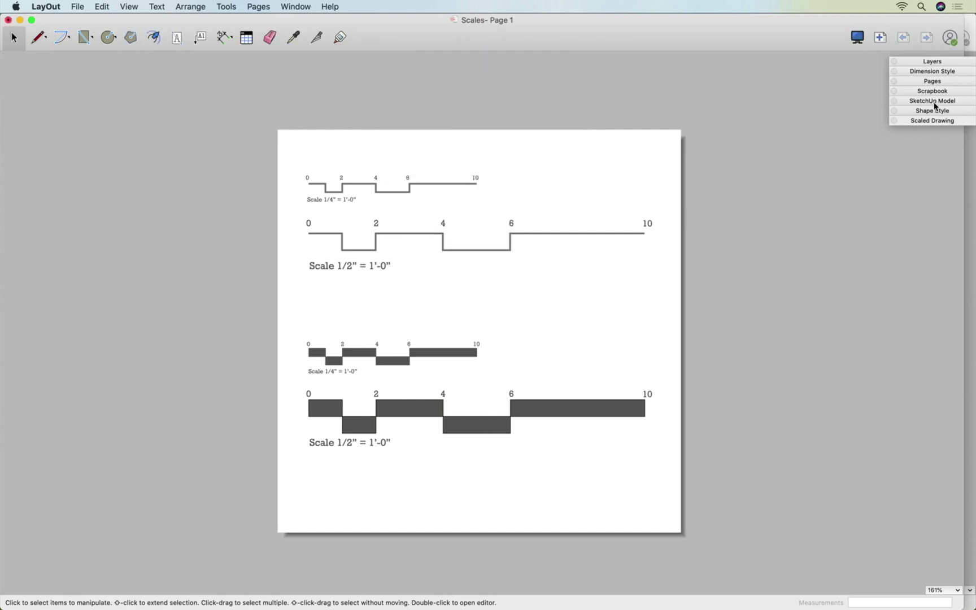
{"action": "left_click", "coordinate": [932, 93]}
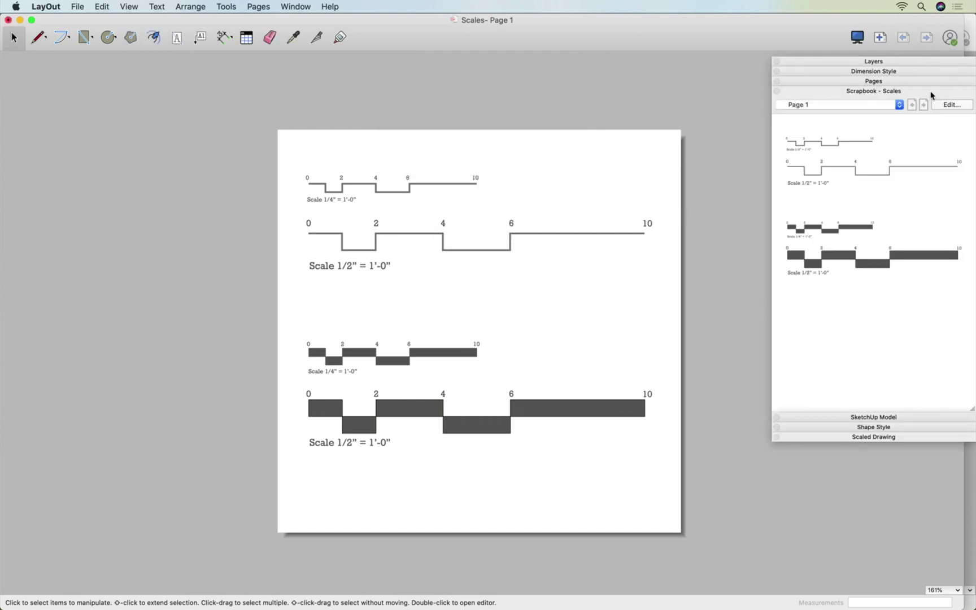
{"action": "left_click", "coordinate": [872, 104]}
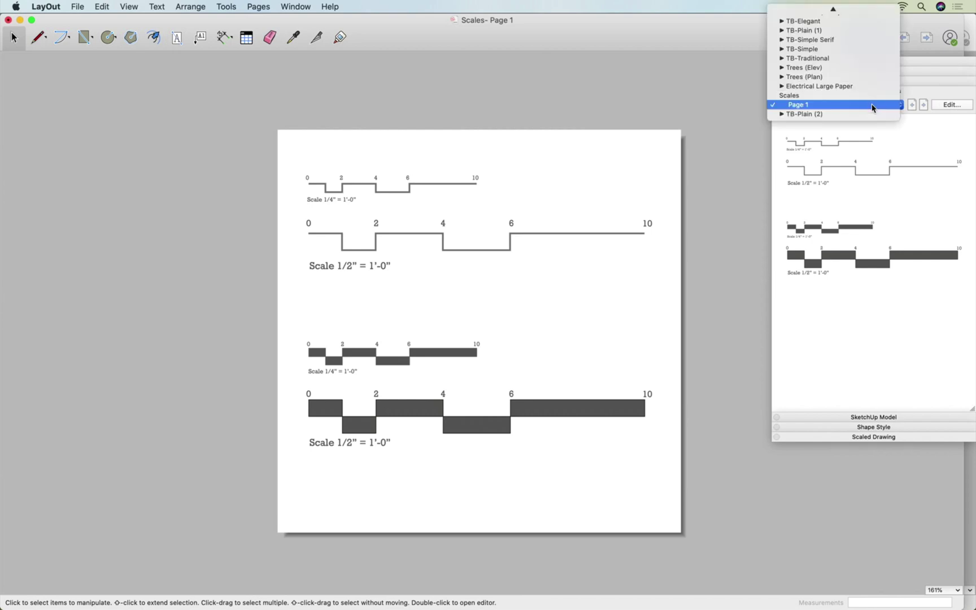
{"action": "left_click", "coordinate": [790, 100]}
{"action": "left_click", "coordinate": [856, 102]}
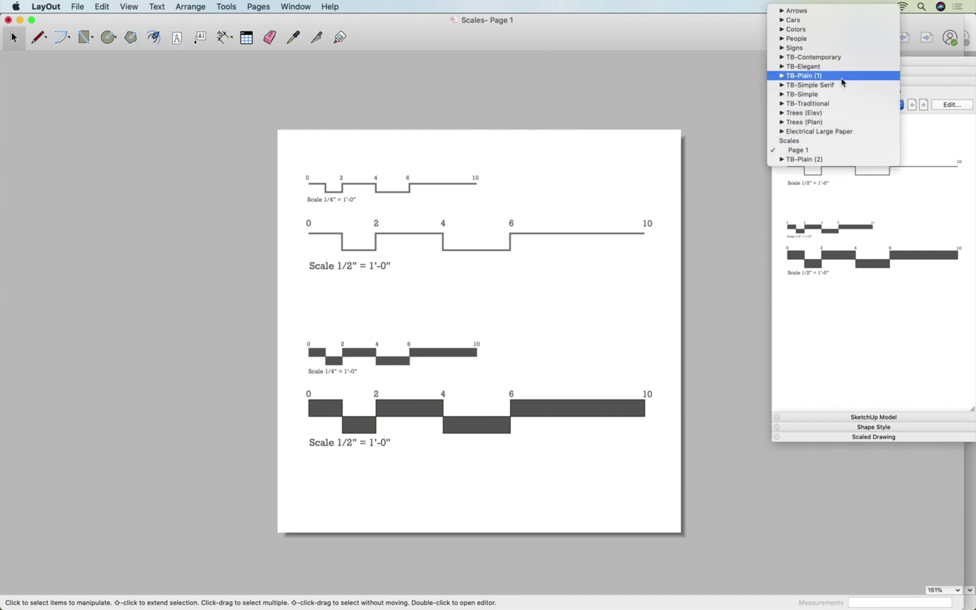
{"action": "left_click", "coordinate": [820, 11]}
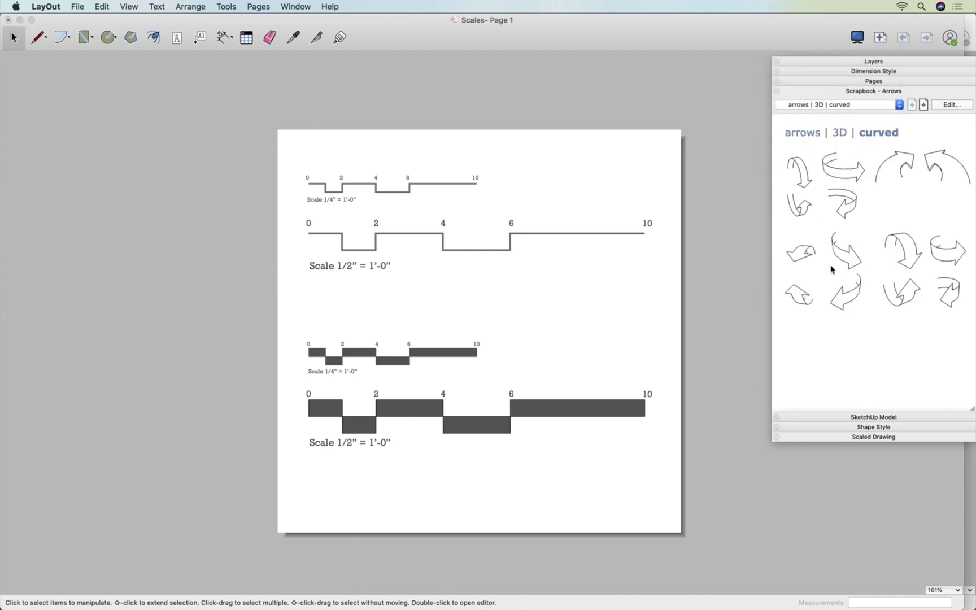
{"action": "left_click", "coordinate": [868, 108]}
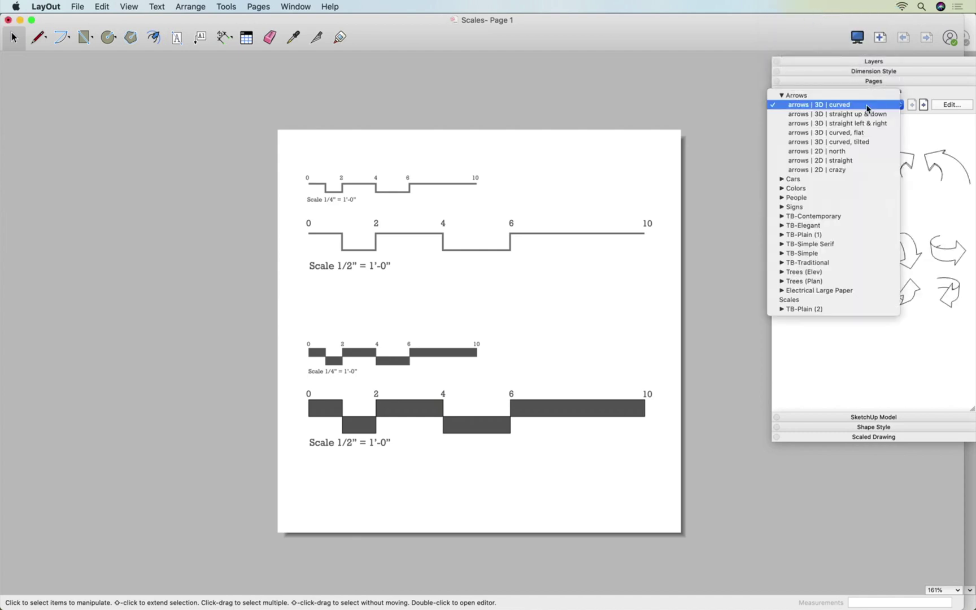
{"action": "left_click", "coordinate": [788, 299]}
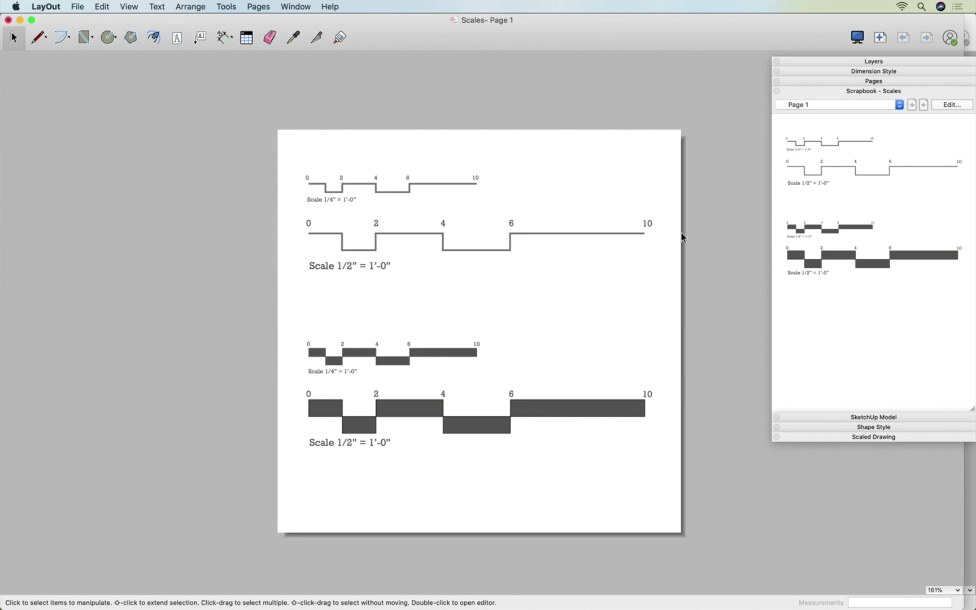
{"action": "left_click_drag", "start_coordinate": [815, 238], "coordinate": [558, 463]}
{"action": "key", "text": "super+z"}
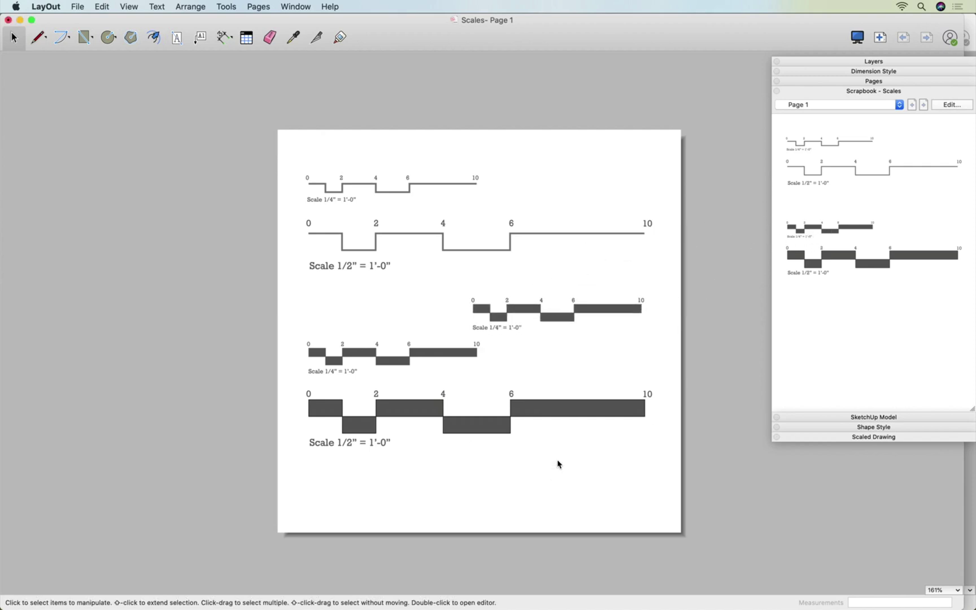
{"action": "left_click", "coordinate": [560, 318]}
{"action": "key", "text": "Delete"}
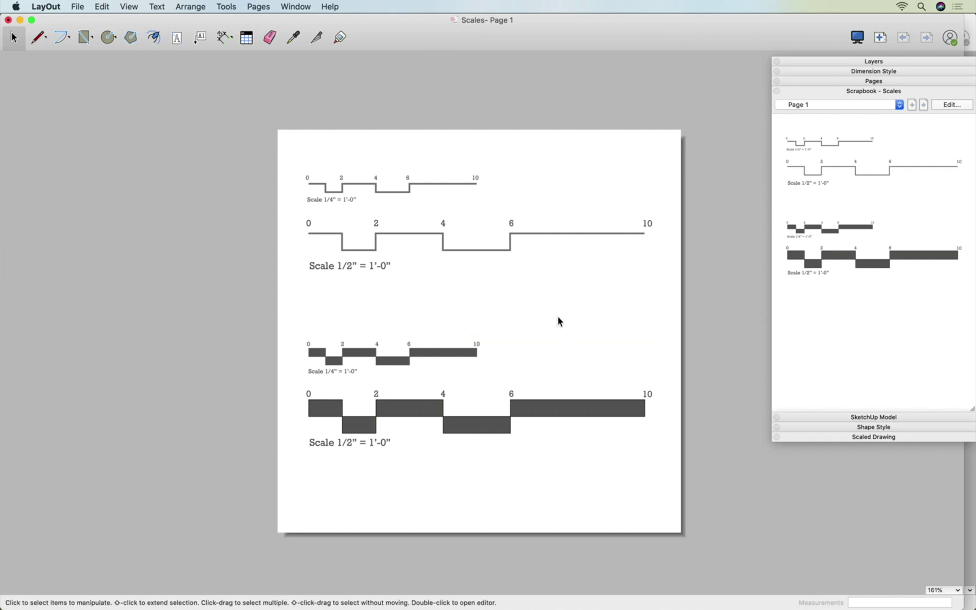